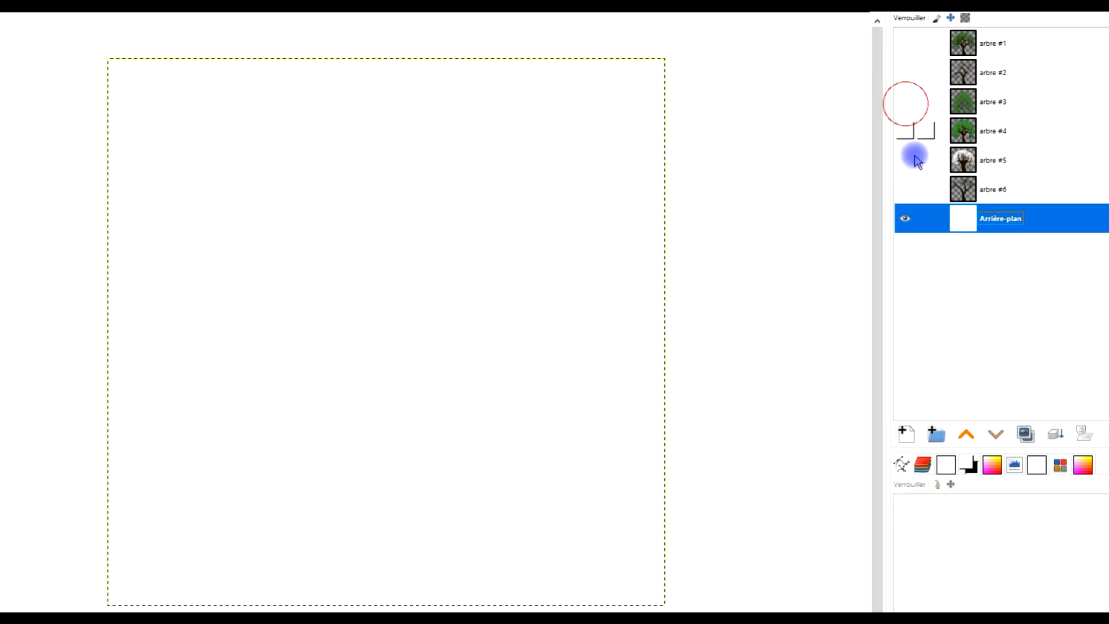
Preview the tree layers one after another, from arbre #6 up to arbre #1, by toggling their visibility.
left_click(906, 189)
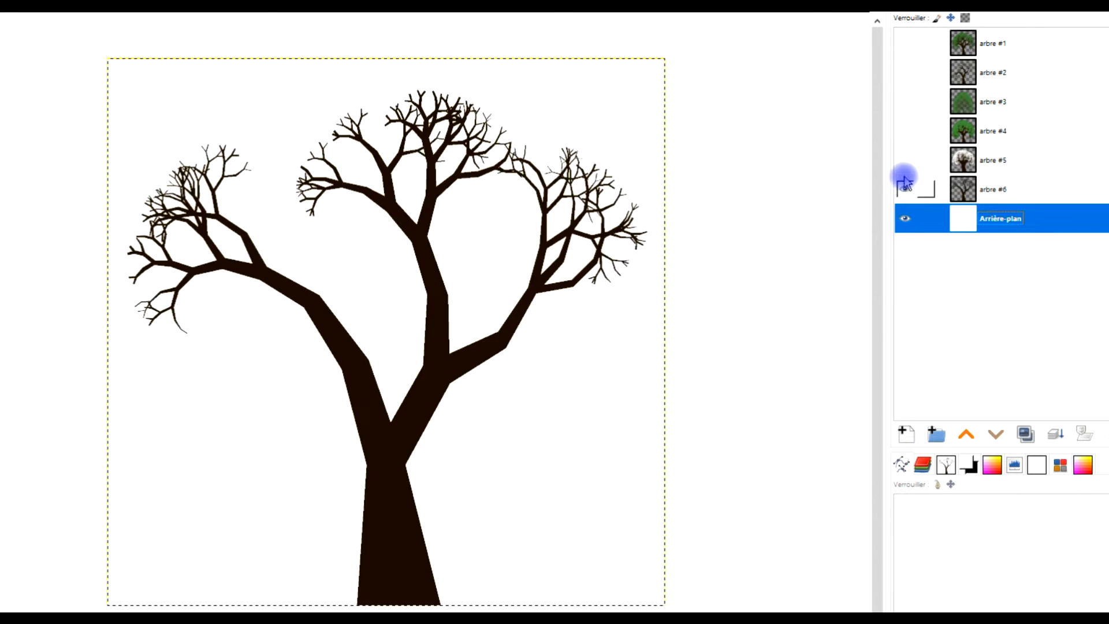
left_click(906, 180)
left_click(906, 160)
left_click(906, 132)
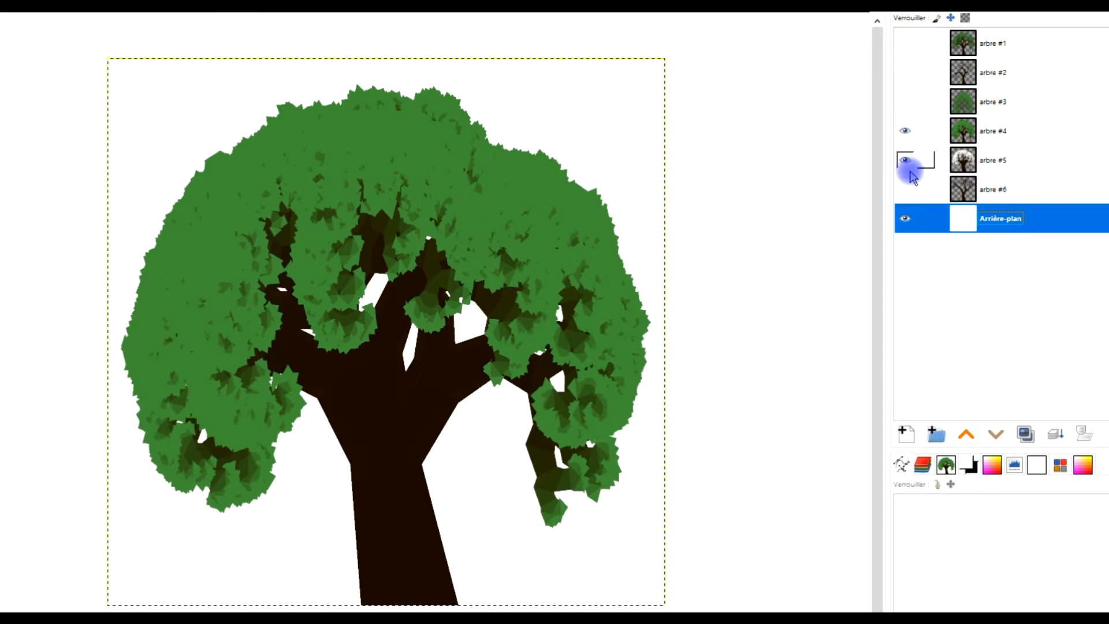
left_click(906, 160)
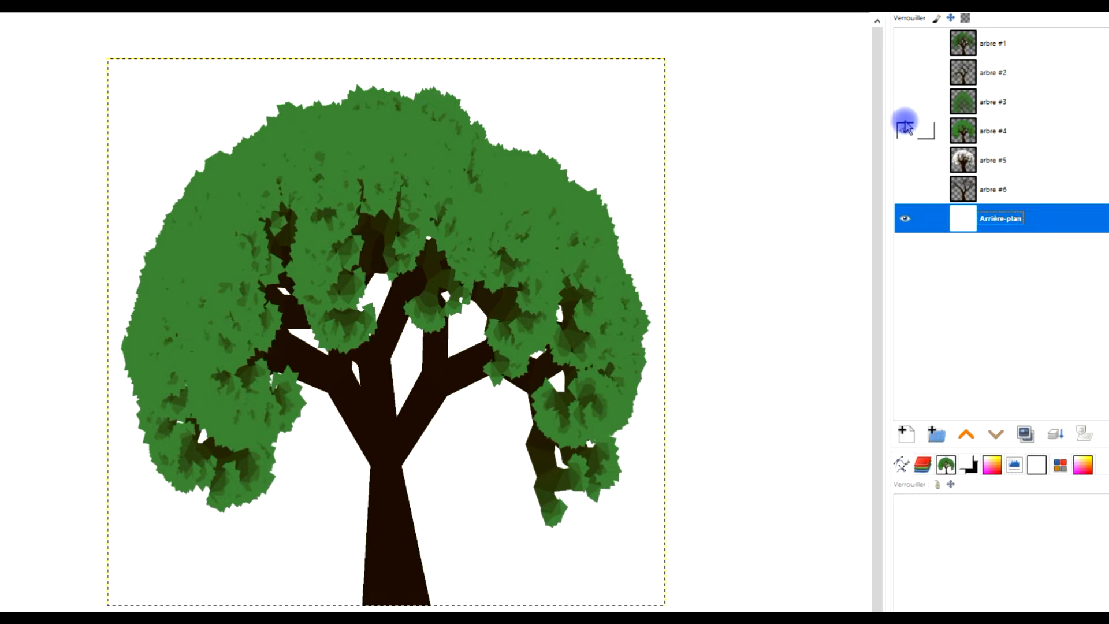
left_click(906, 102)
left_click(909, 132)
left_click(905, 72)
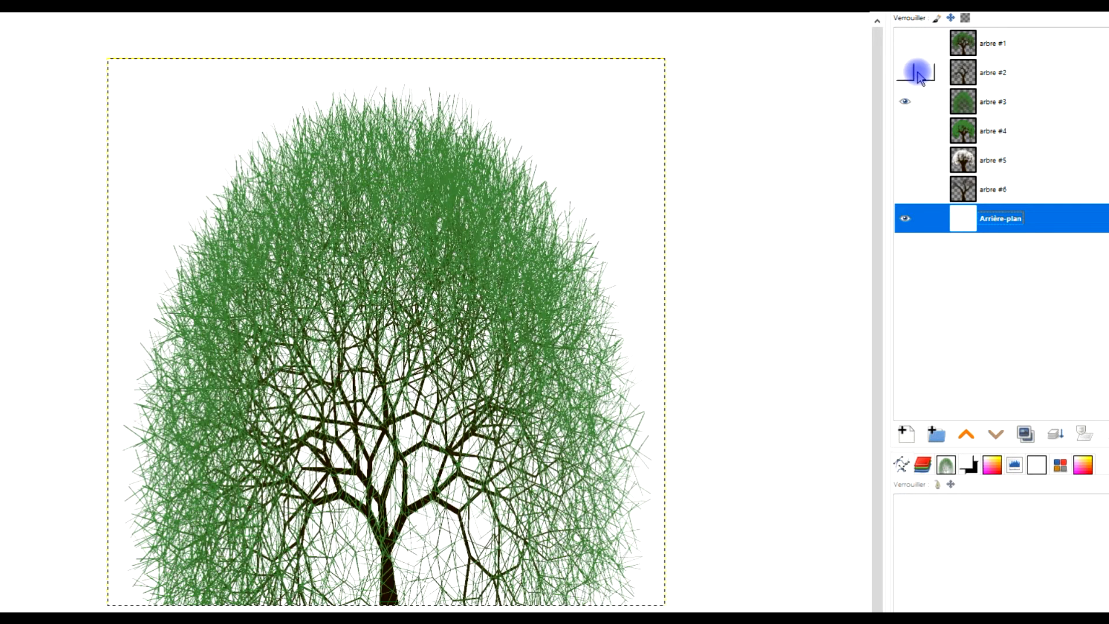
left_click(905, 102)
left_click(910, 49)
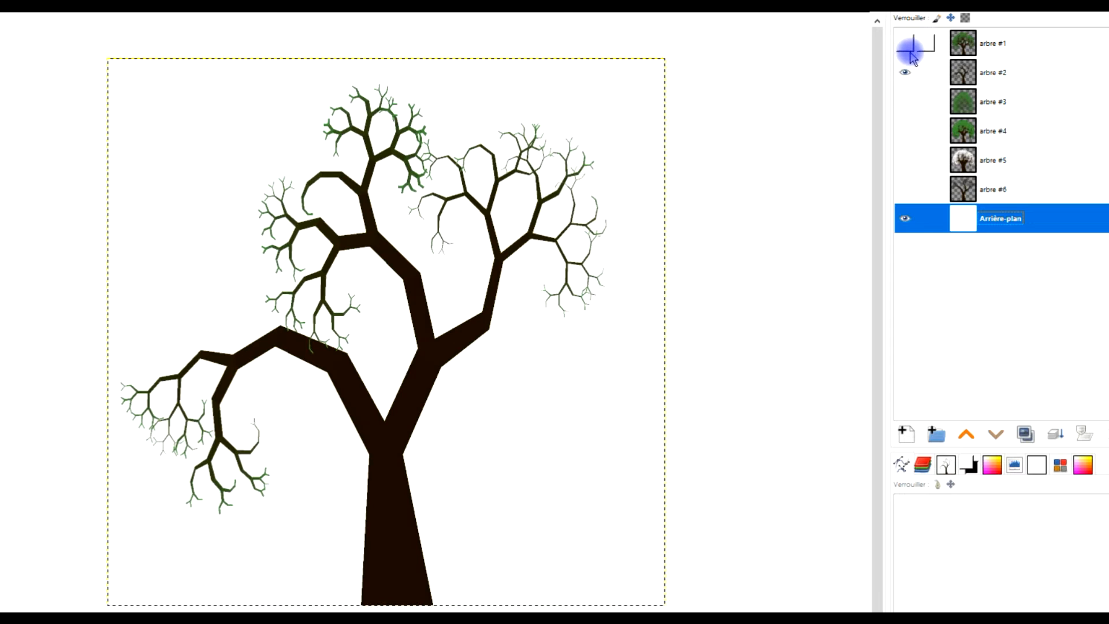
left_click(907, 75)
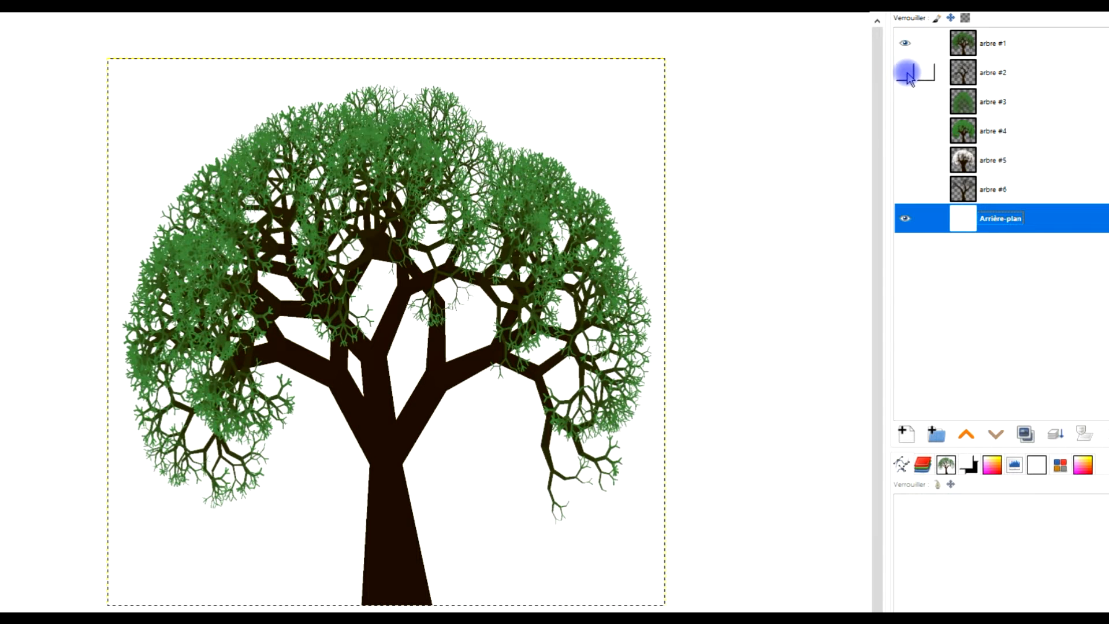
Compare the arbre #5, arbre #4 and arbre #3 trees by showing each layer in turn and hiding the previous one.
left_click(905, 158)
left_click(906, 44)
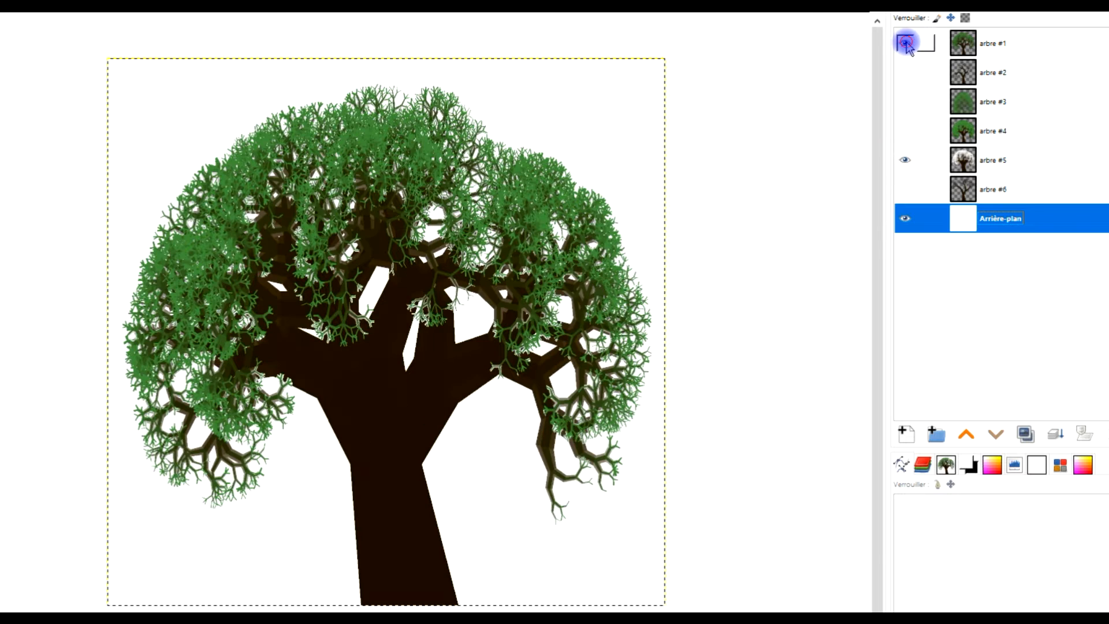
left_click(906, 130)
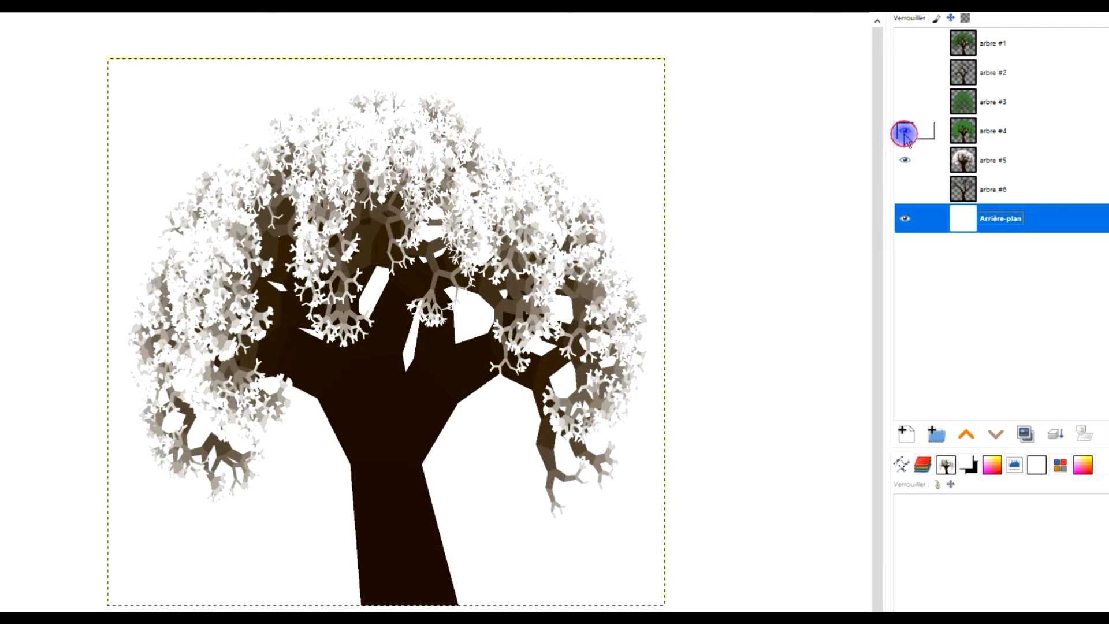
left_click(904, 158)
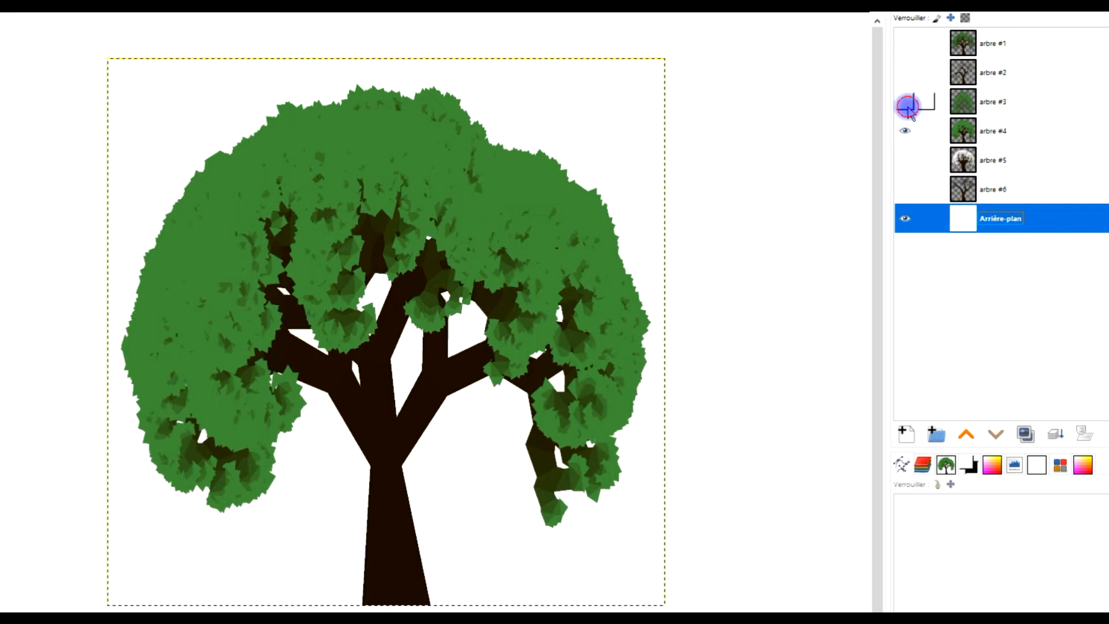
left_click(905, 101)
left_click(905, 130)
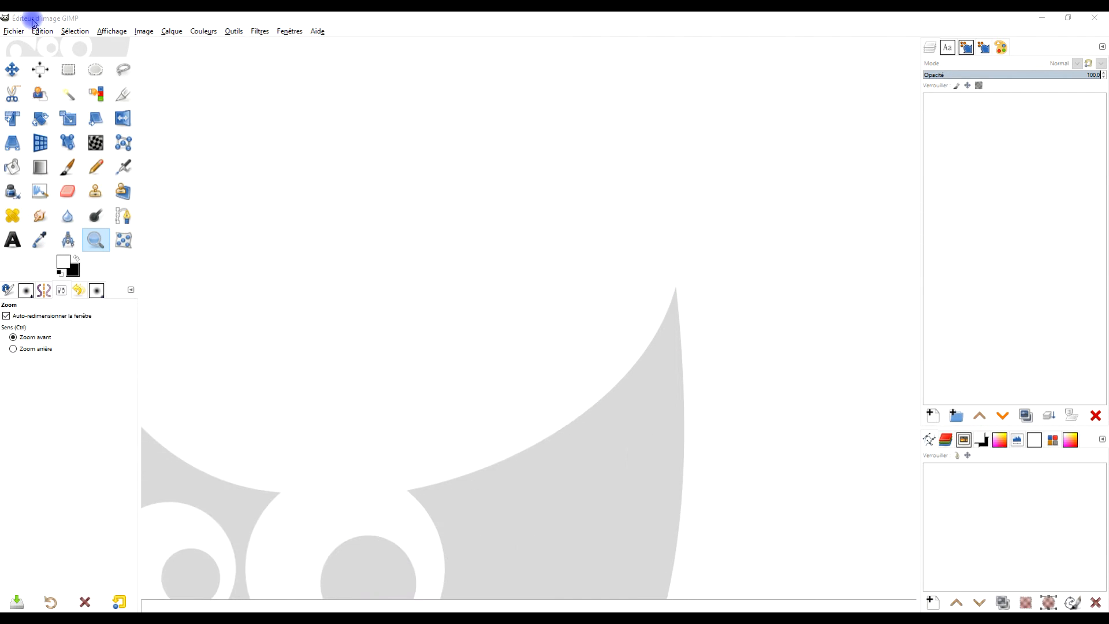
Create a new image 1500 px wide and 1500 px high, filled with white (Blanc).
left_click(32, 19)
left_click(14, 32)
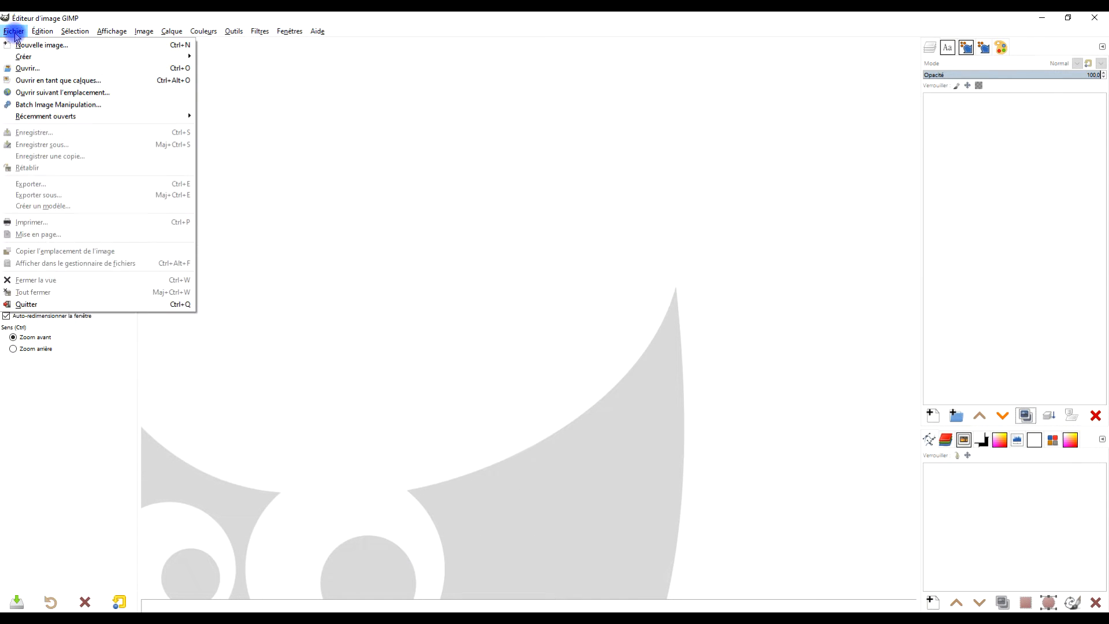
left_click(45, 46)
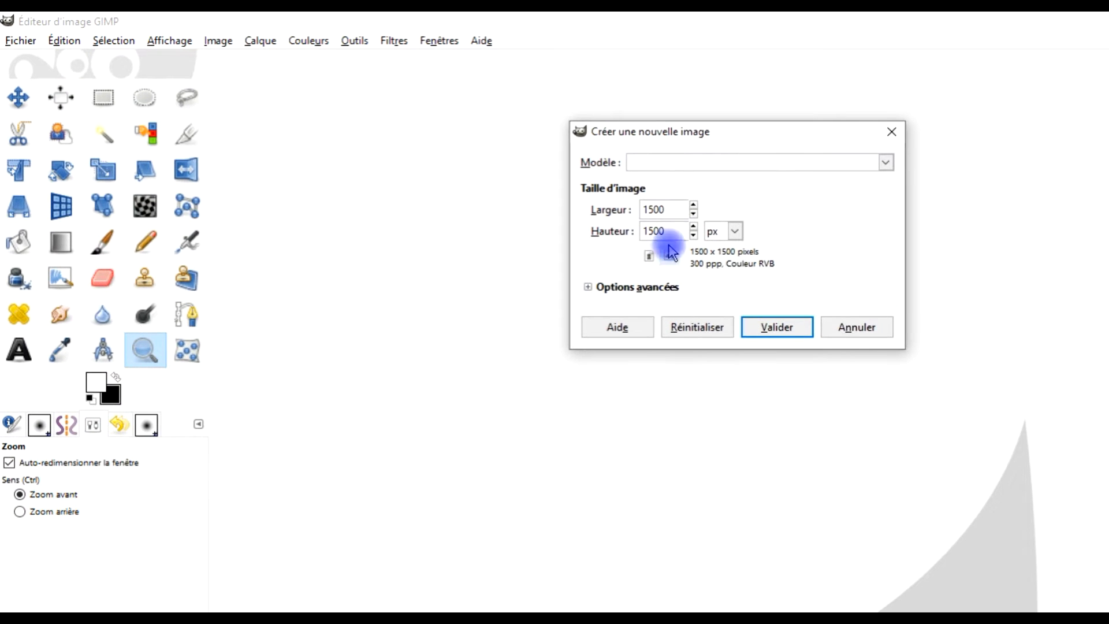
left_click(731, 231)
left_click(723, 252)
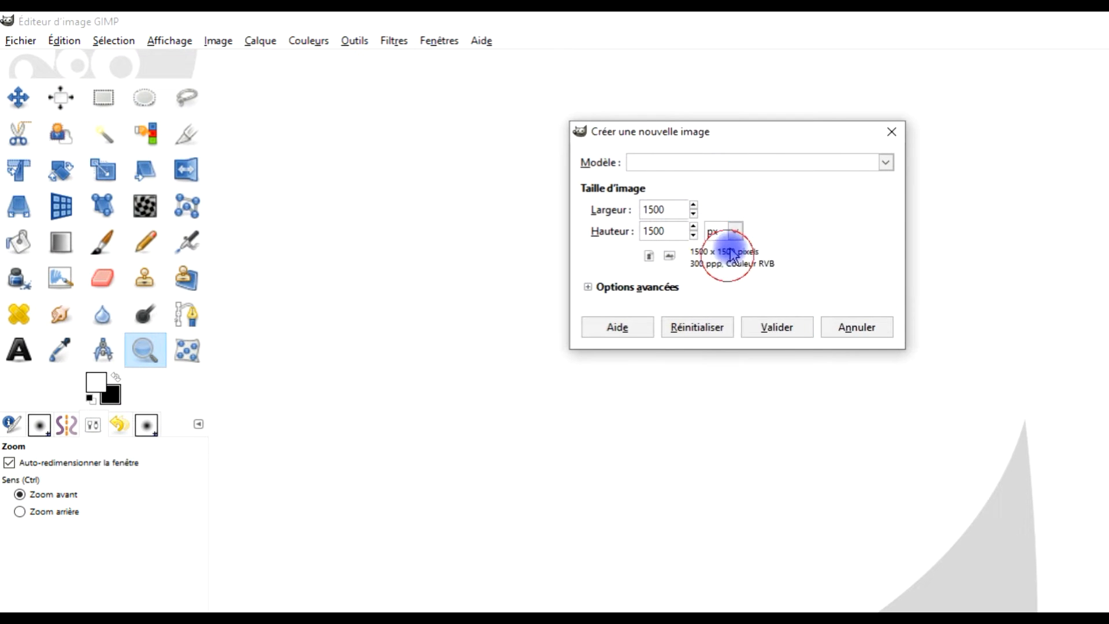
left_click(668, 209)
left_click(666, 231)
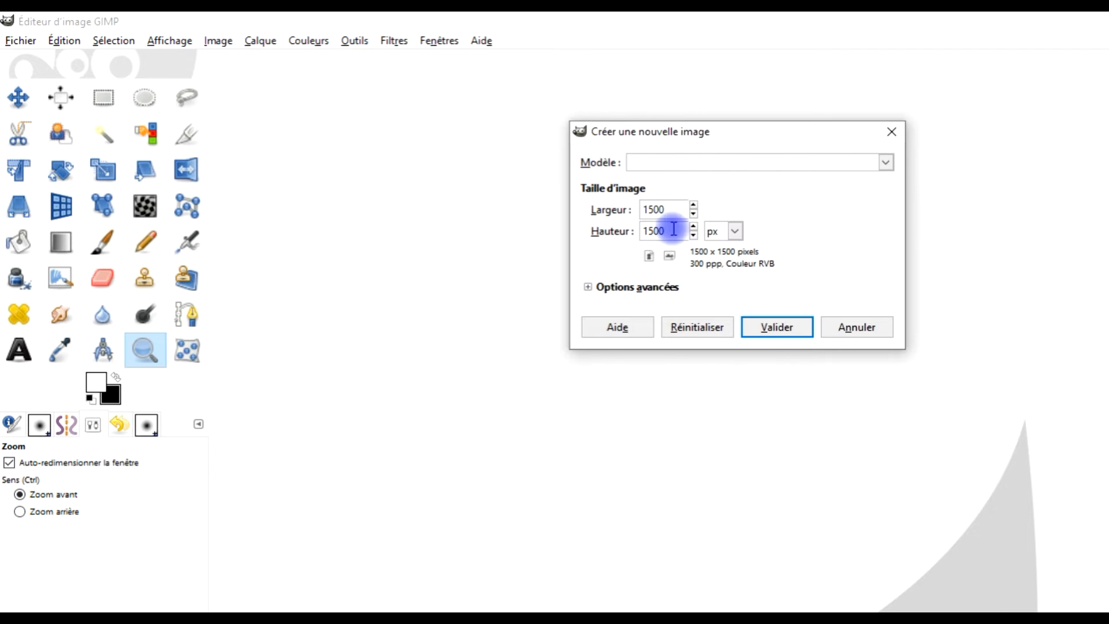
left_click(589, 289)
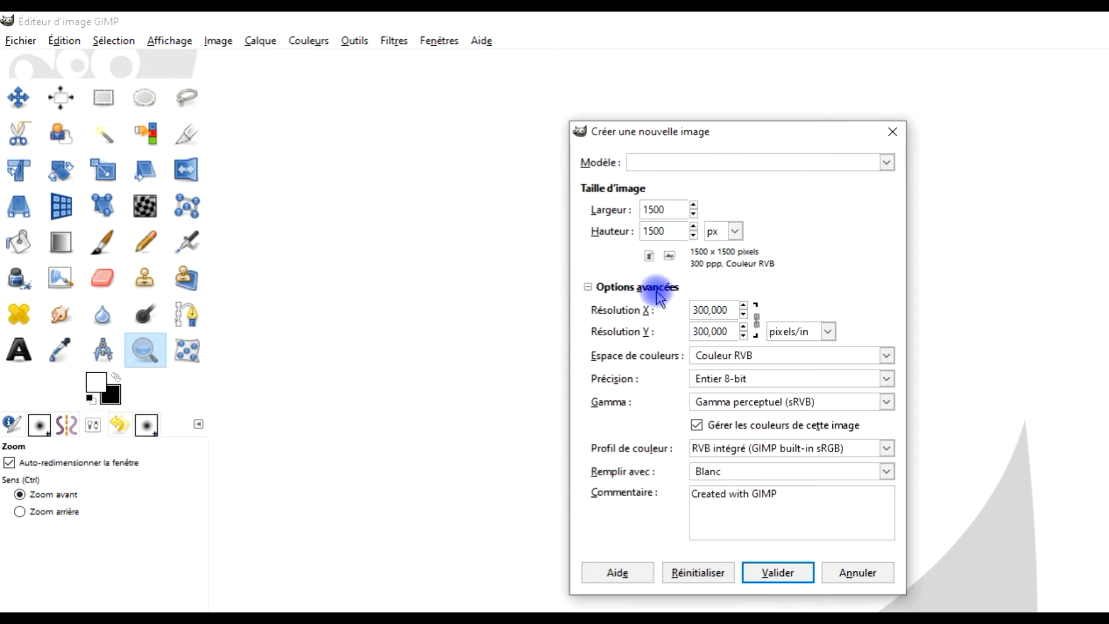
left_click(753, 479)
left_click(736, 527)
left_click(775, 573)
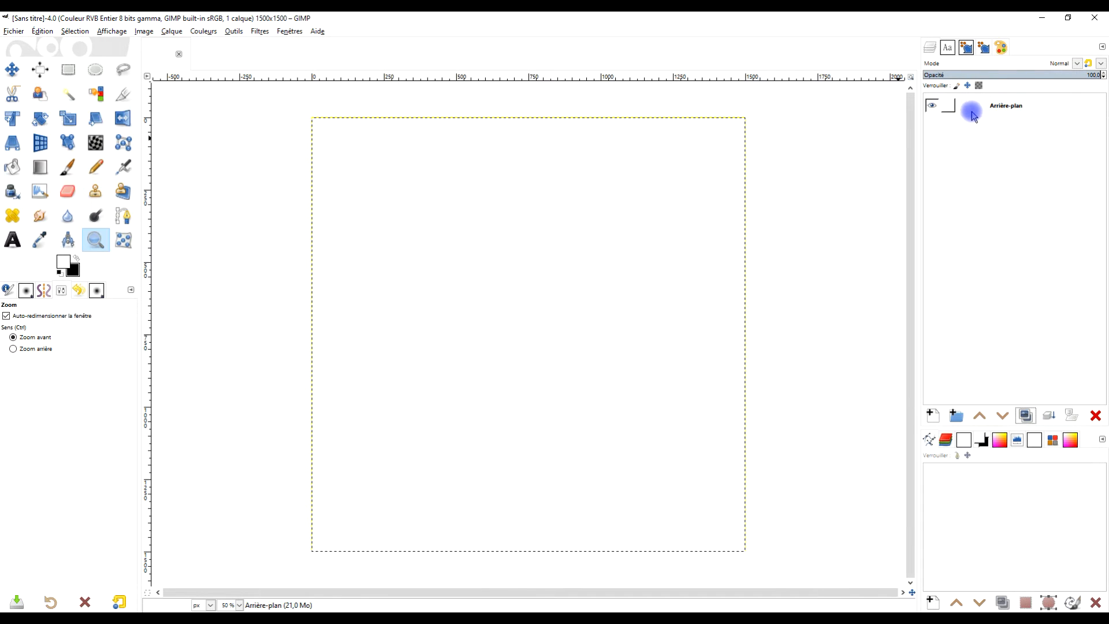
Add a new layer named "arbre #1" filled with transparency above the background.
left_click(931, 416)
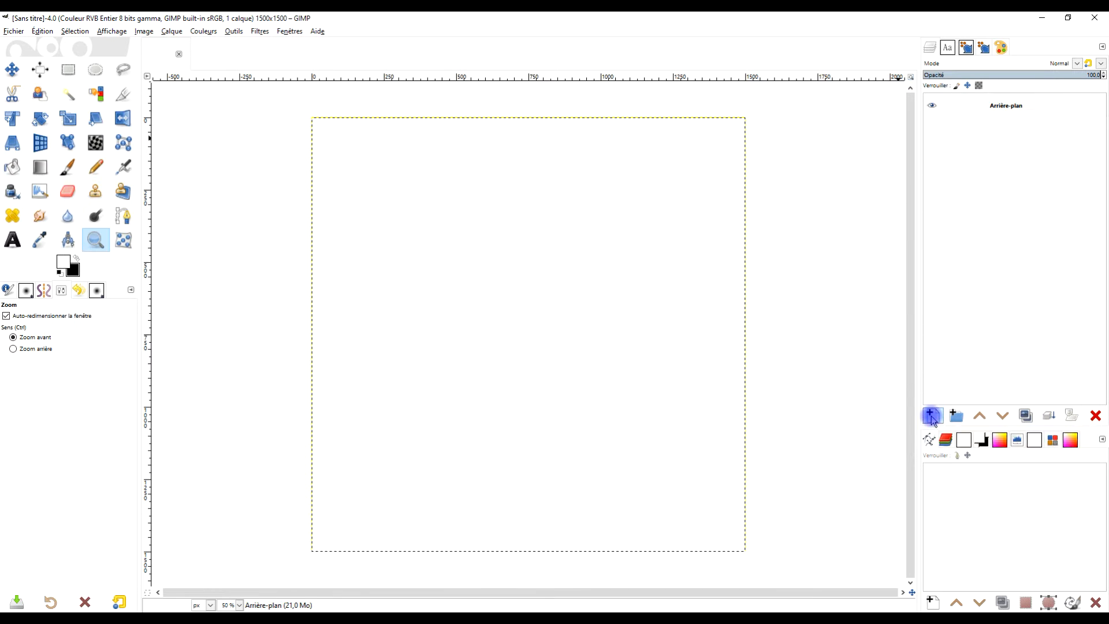
left_click_drag(879, 299, 553, 211)
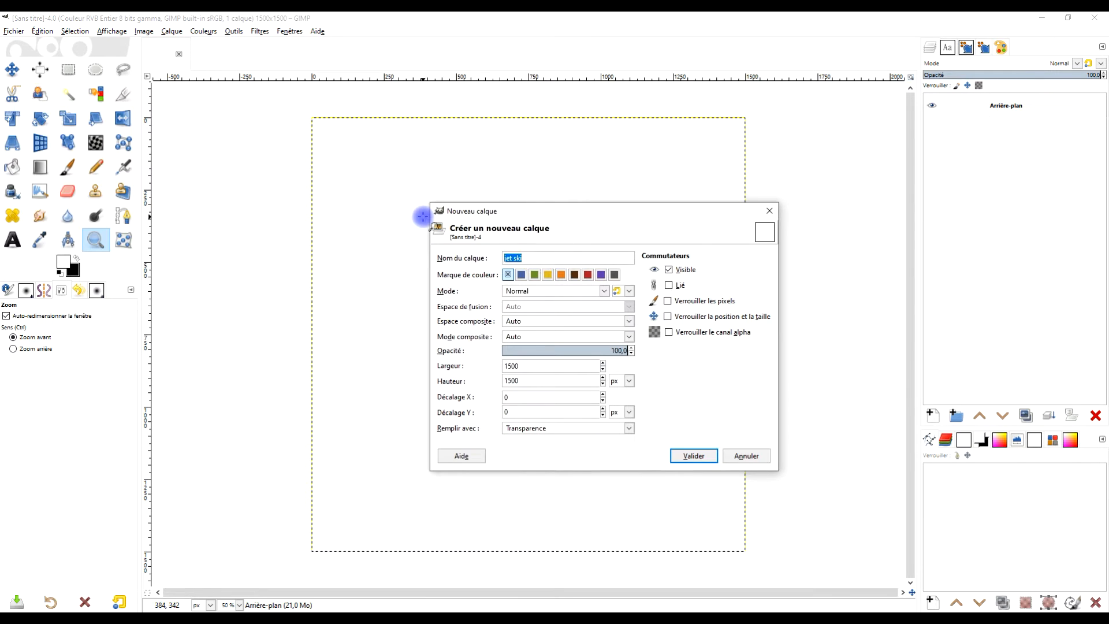
type("arbre")
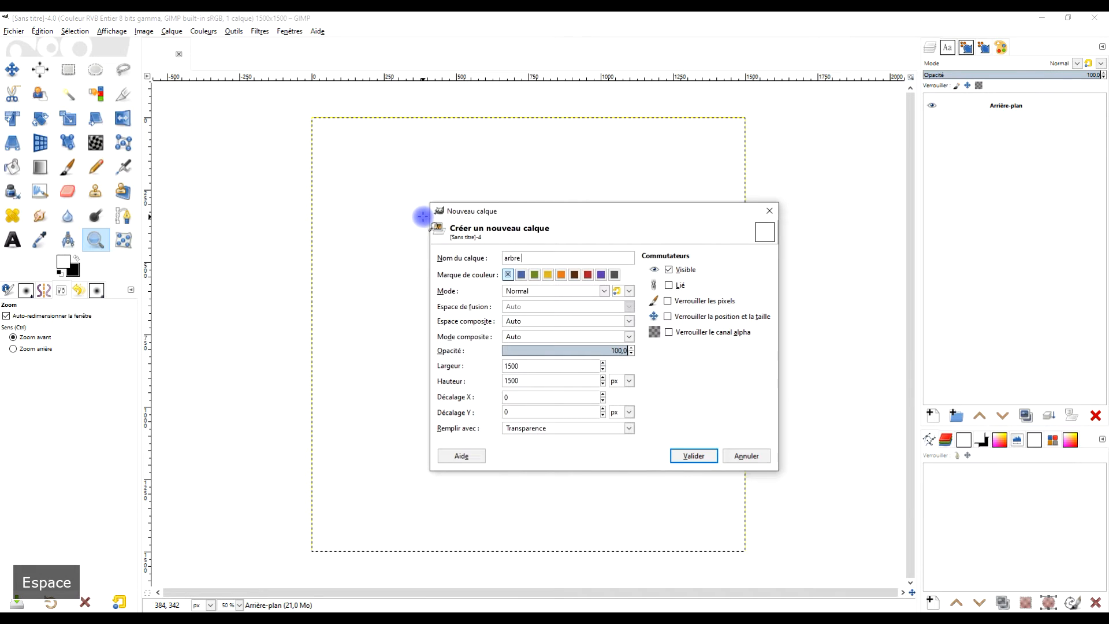
type(" #1")
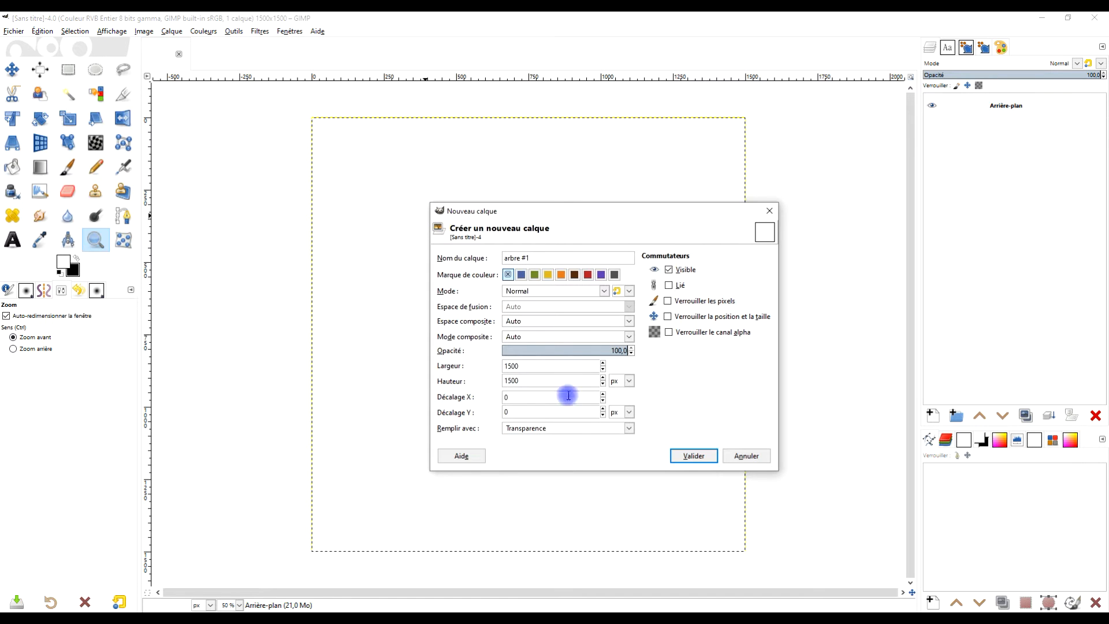
left_click(566, 429)
left_click(530, 483)
left_click(695, 456)
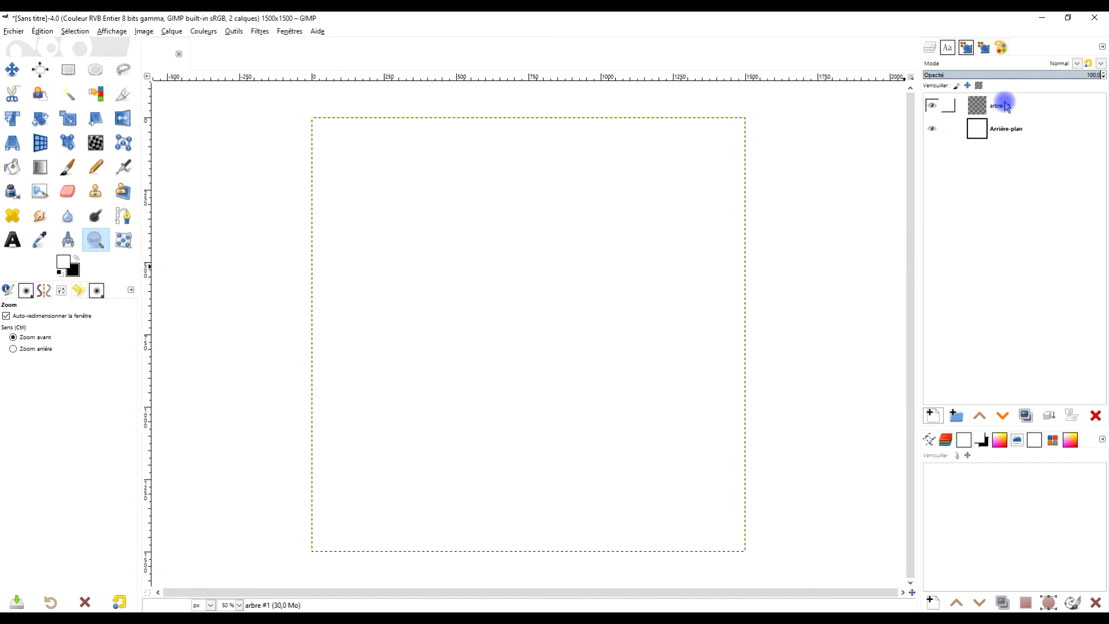
Open the G'MIC-Qt filters for the arbre #1 layer and extend their window to the full screen height.
left_click(261, 32)
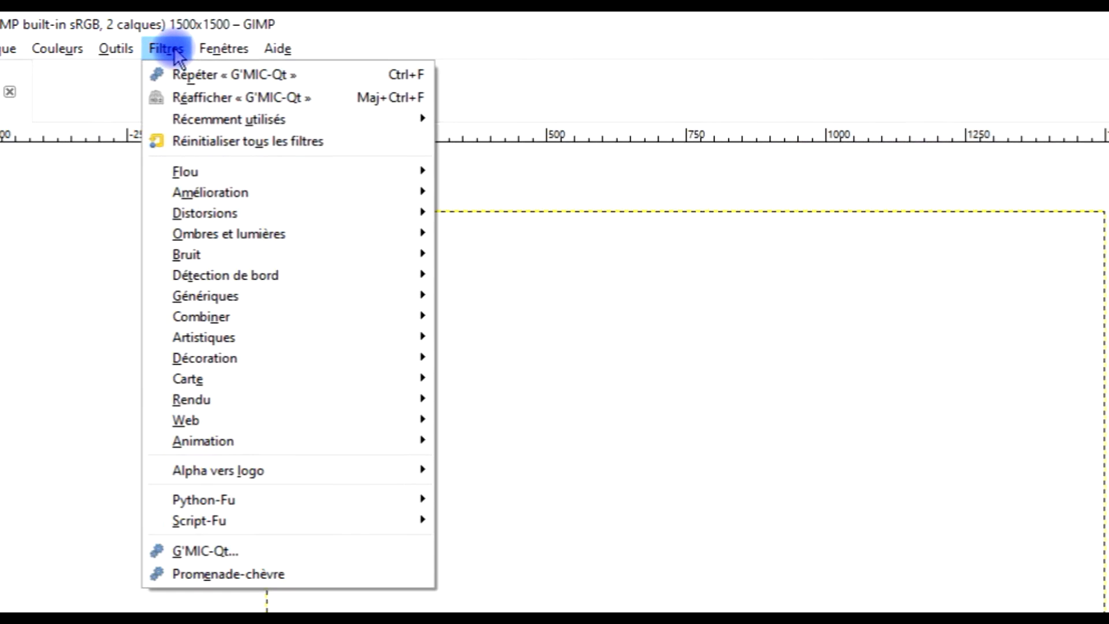
left_click(263, 554)
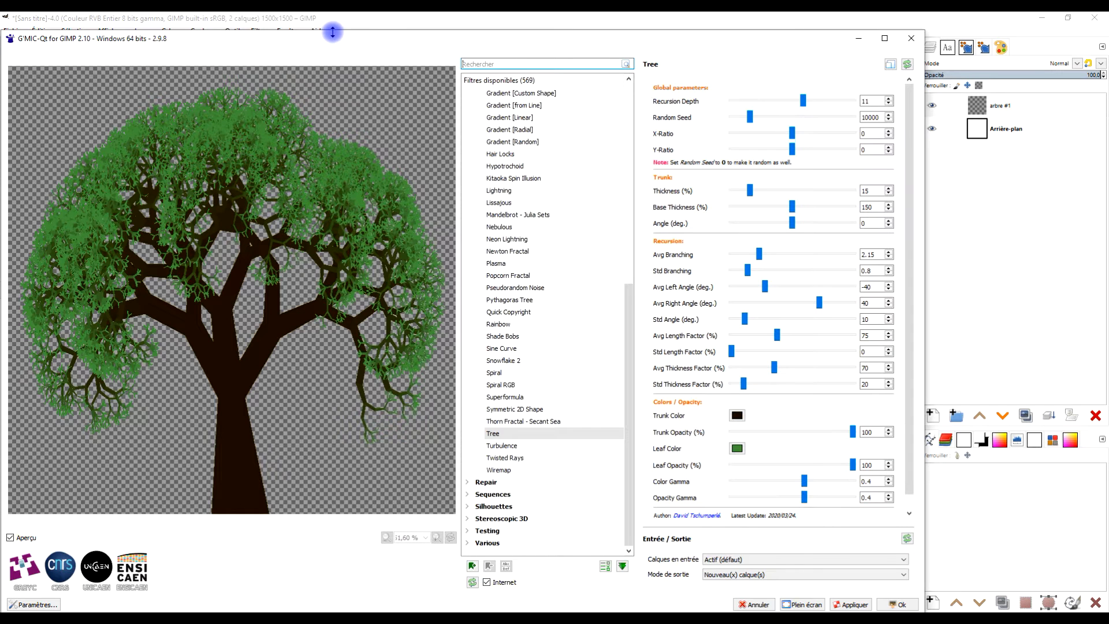
double_click(332, 32)
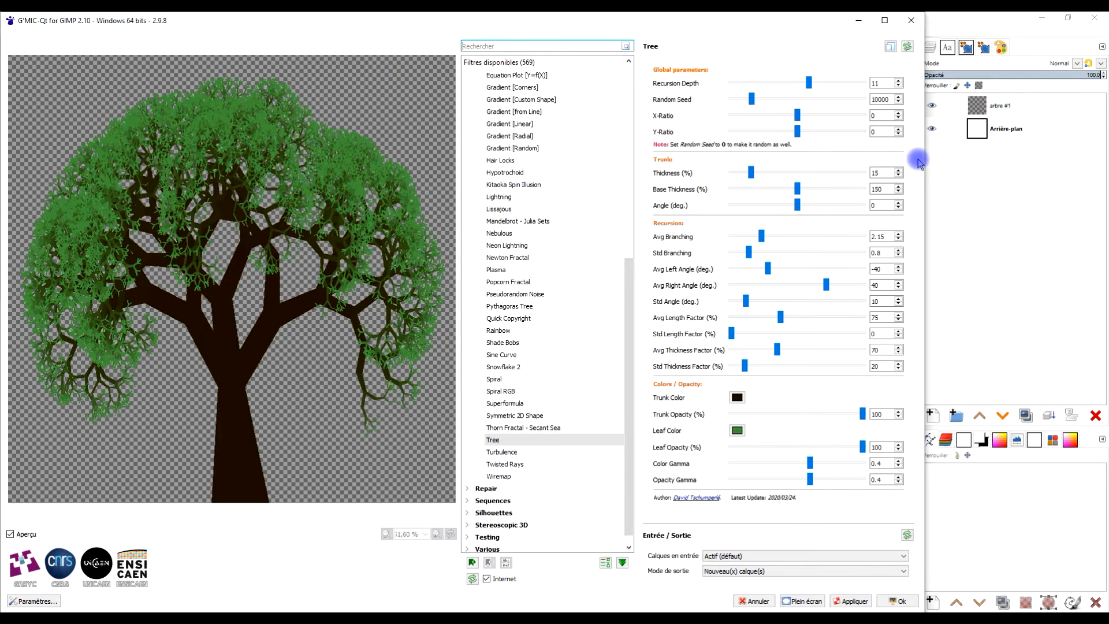
mouse_move(926, 163)
left_mouse_down()
mouse_move(896, 161)
mouse_move(922, 163)
left_mouse_up()
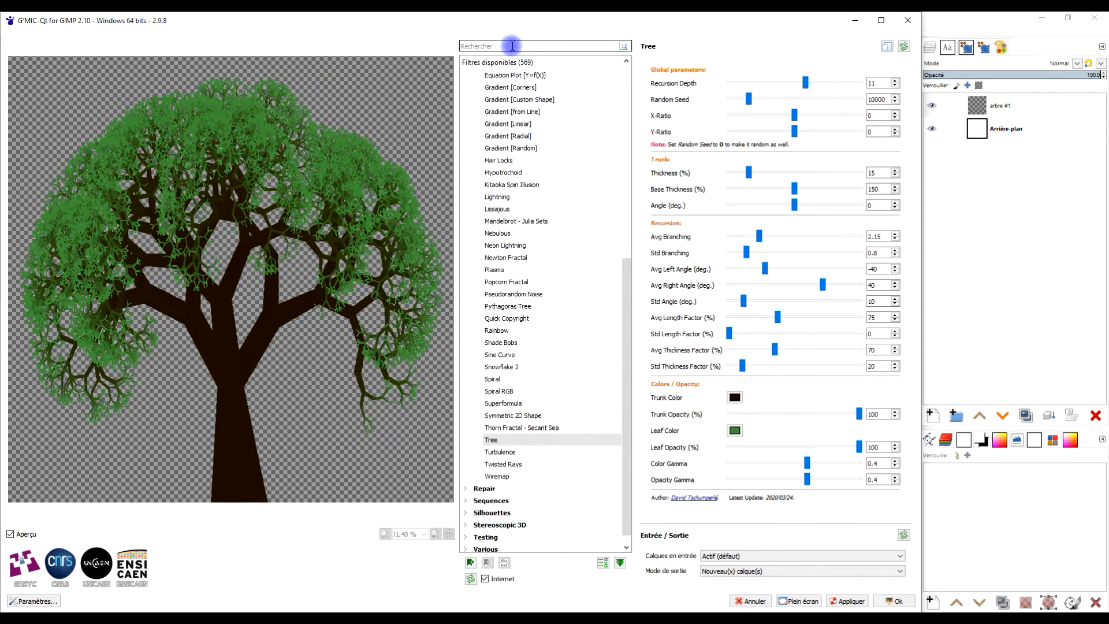
Search the filters for "tree", select the Tree filter under Rendering, and reset its parameters to the defaults.
scroll(555, 364, "up", 8)
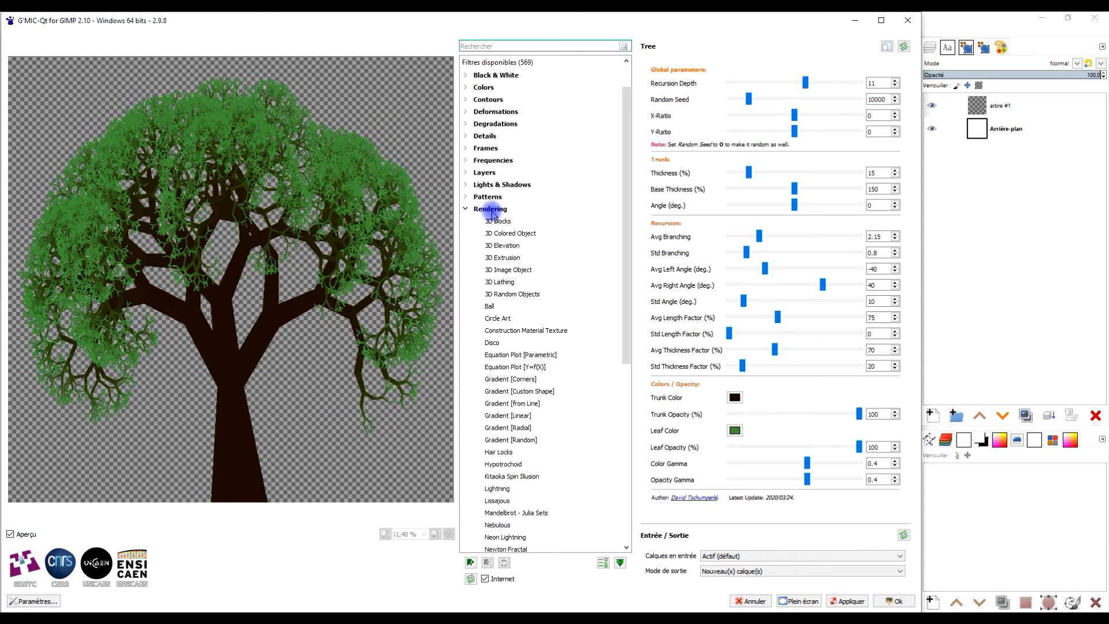
left_click(516, 43)
type("tree")
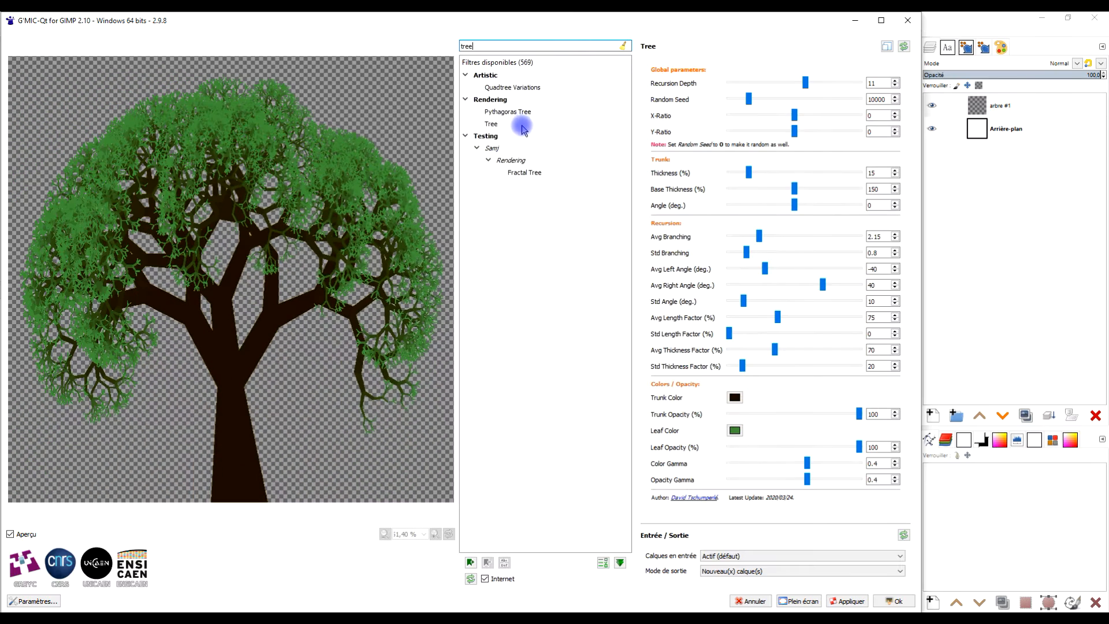
left_click(676, 238)
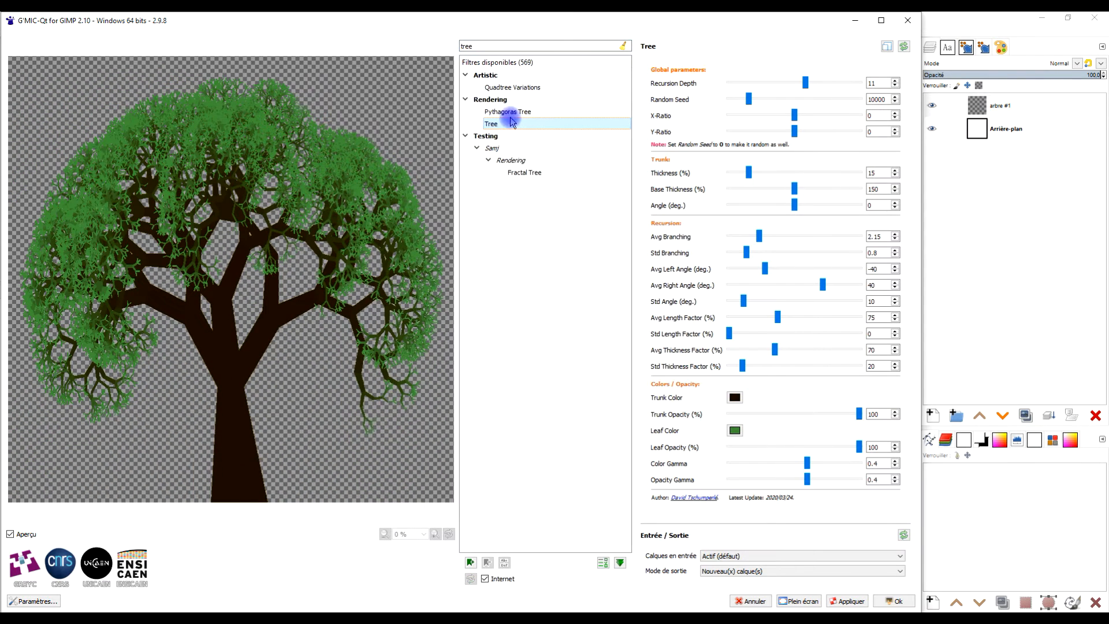
left_click(905, 46)
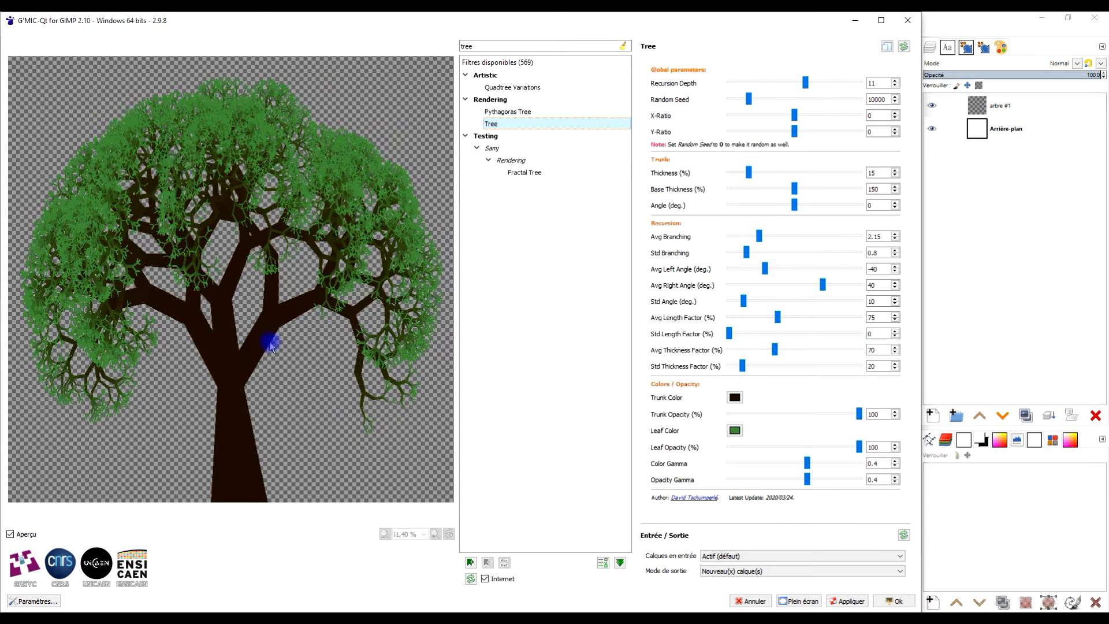
Set the output mode to Sur place (défaut) and apply the Tree filter to the arbre #1 layer.
left_click(754, 573)
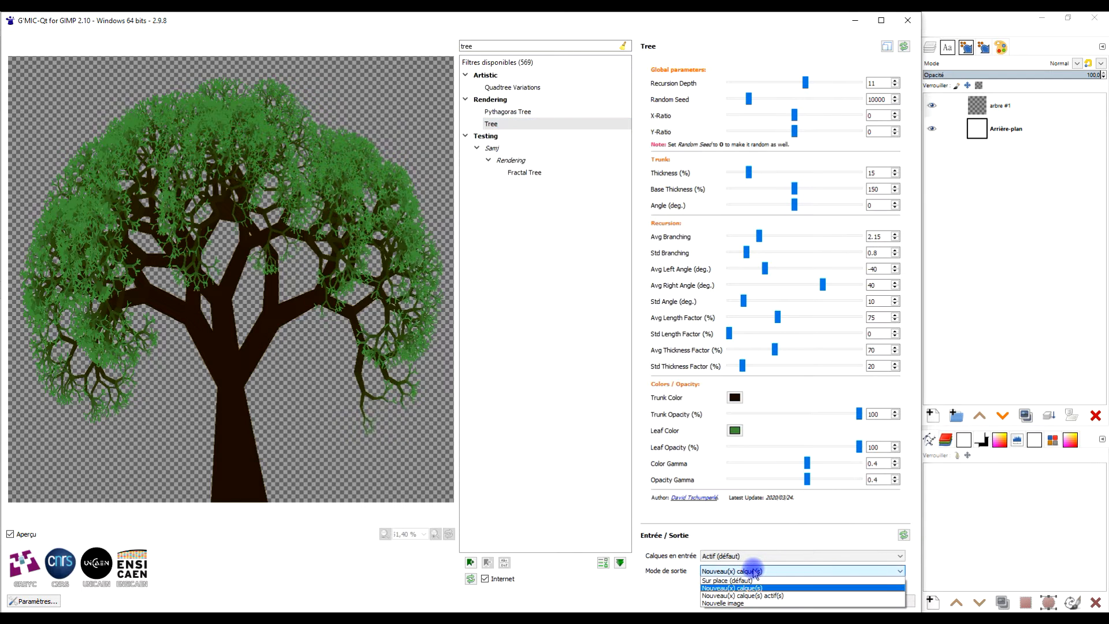
left_click(725, 580)
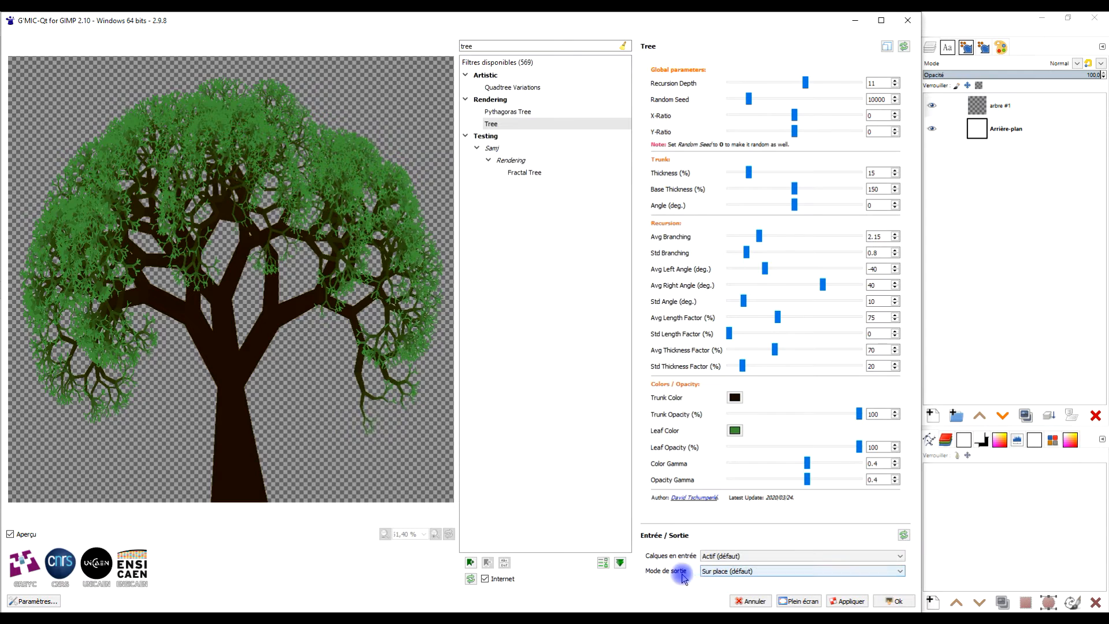
left_click(847, 602)
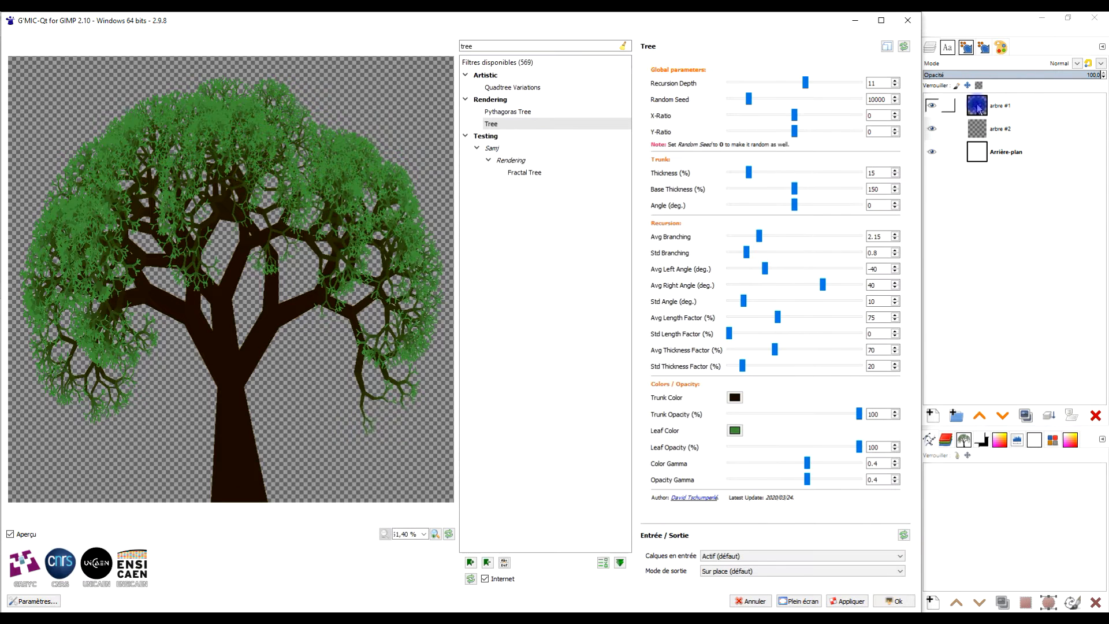
Make arbre #2 the active layer and lower the Tree filter's Avg Branching to 1.665.
left_click(1001, 128)
left_click(996, 107)
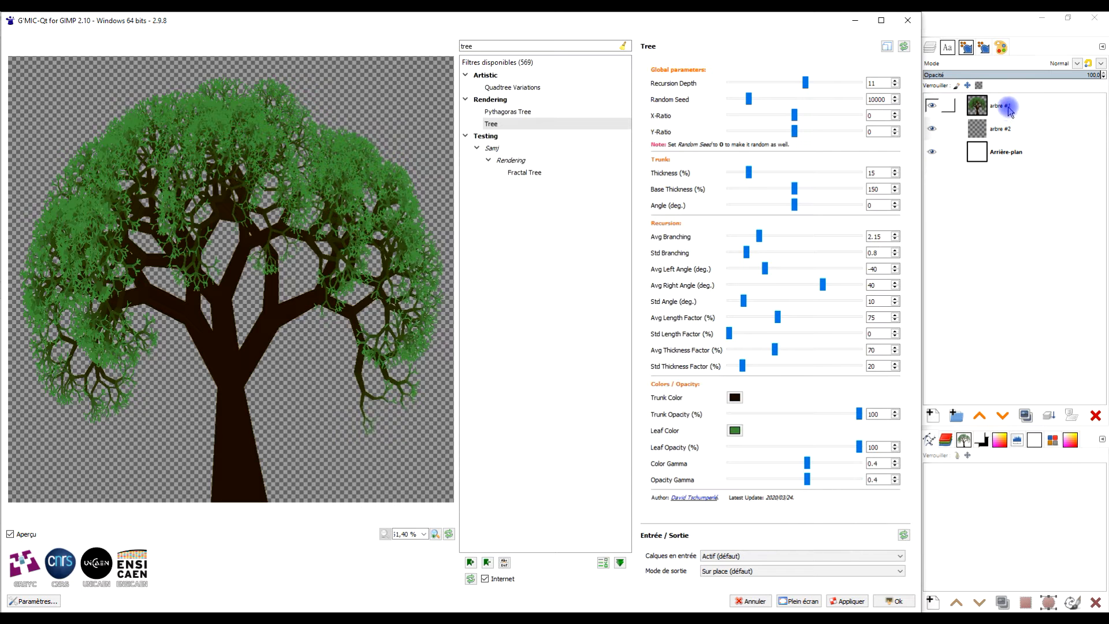
left_click(1016, 130)
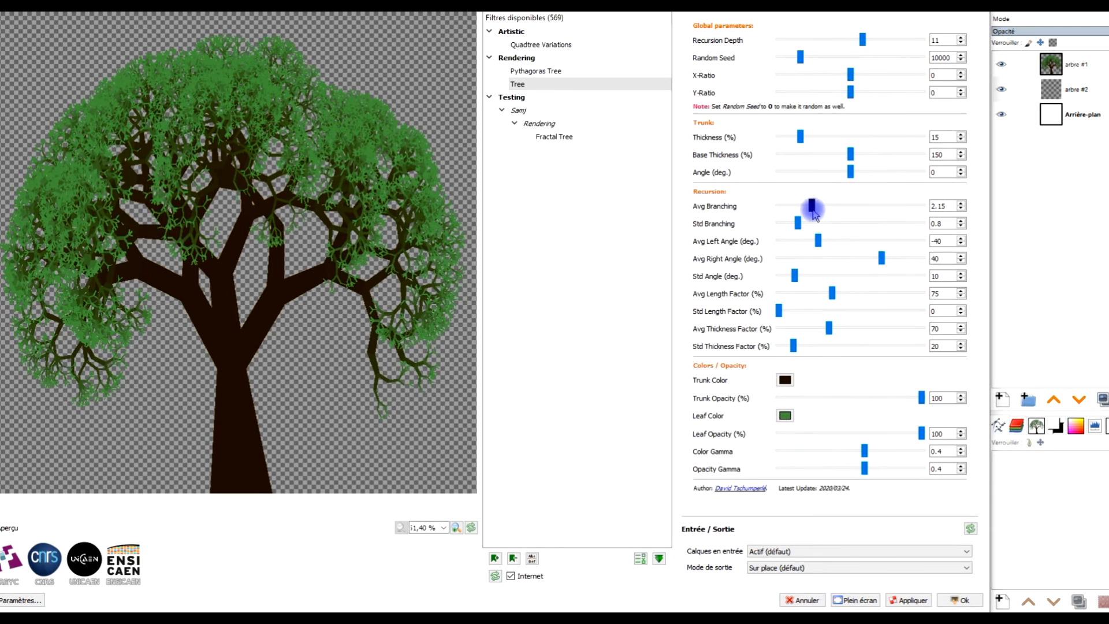
left_click_drag(814, 208, 800, 208)
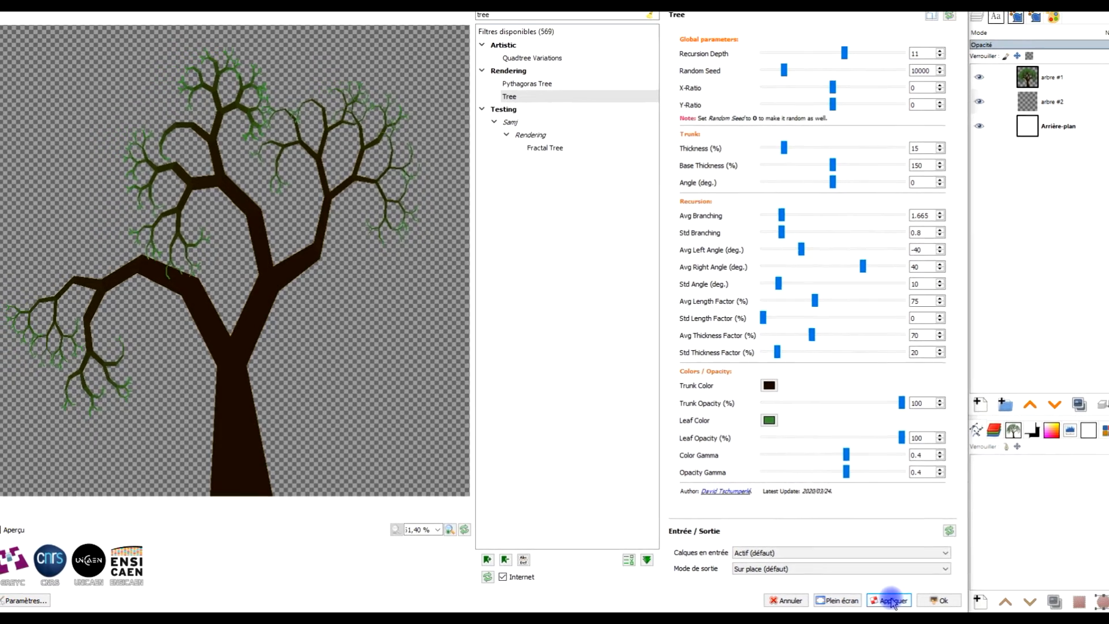
Apply the tree to arbre #2, reset the filter parameters, and apply a version with Avg Length Factor 97.8% to arbre #3.
left_click(908, 600)
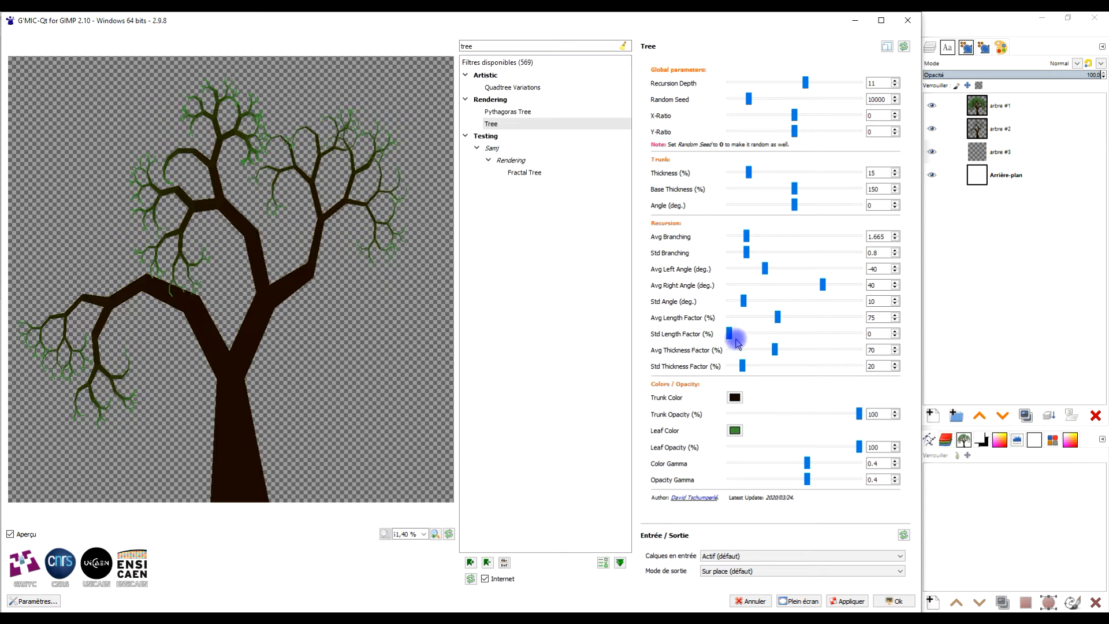
left_click(903, 47)
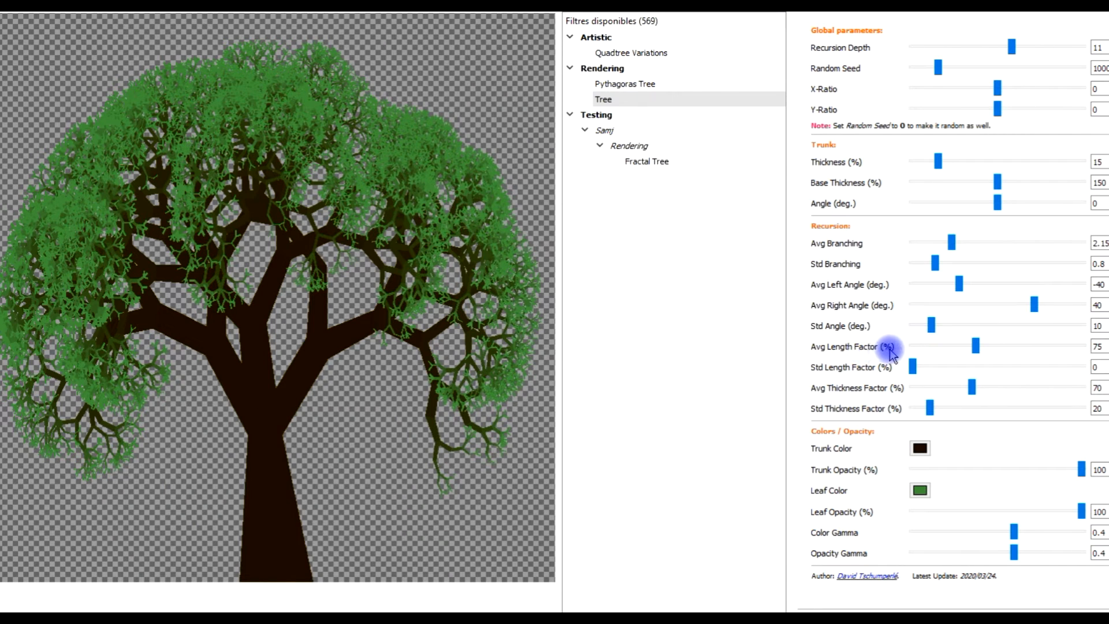
left_click_drag(977, 347, 1000, 353)
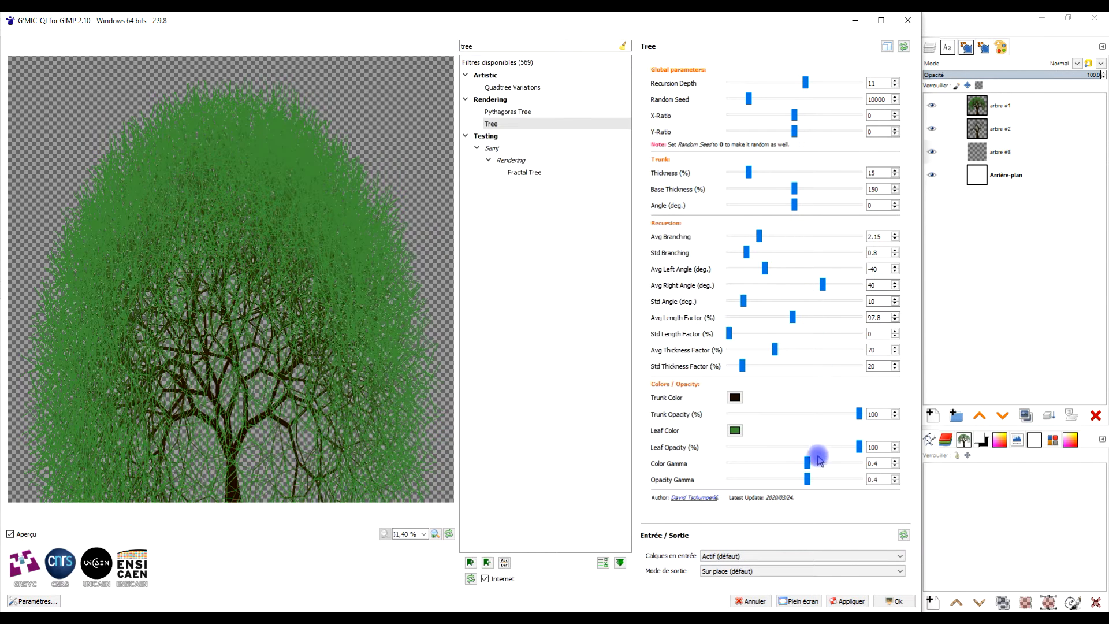
left_click(853, 602)
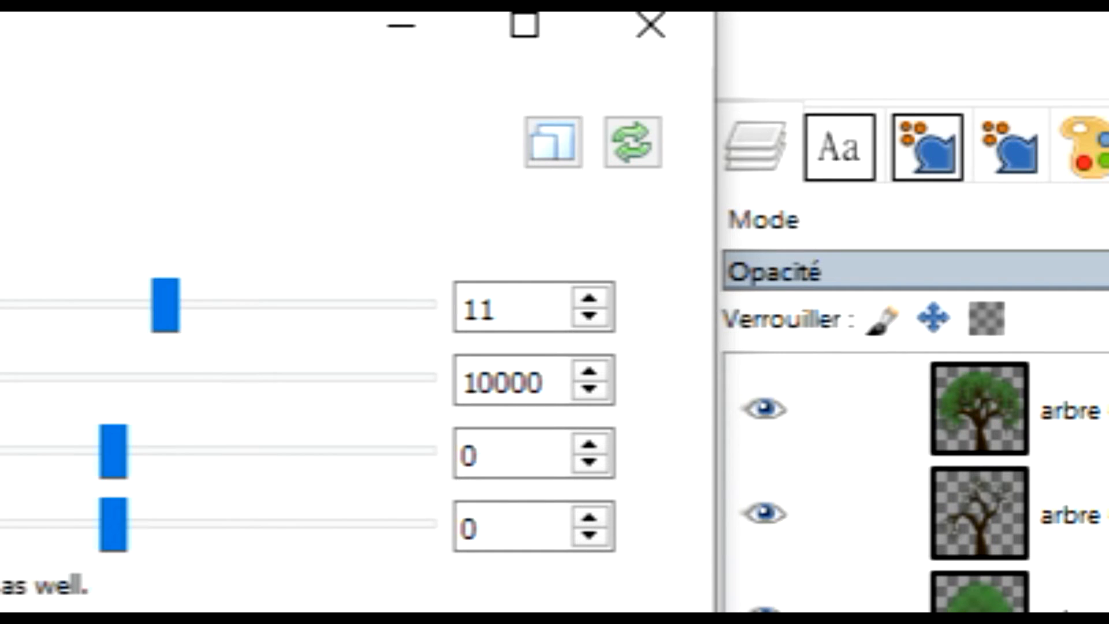
Reset the Tree parameters, set Avg Thickness Factor to 92.4%, and apply the filter to the arbre #4 layer.
left_click(633, 141)
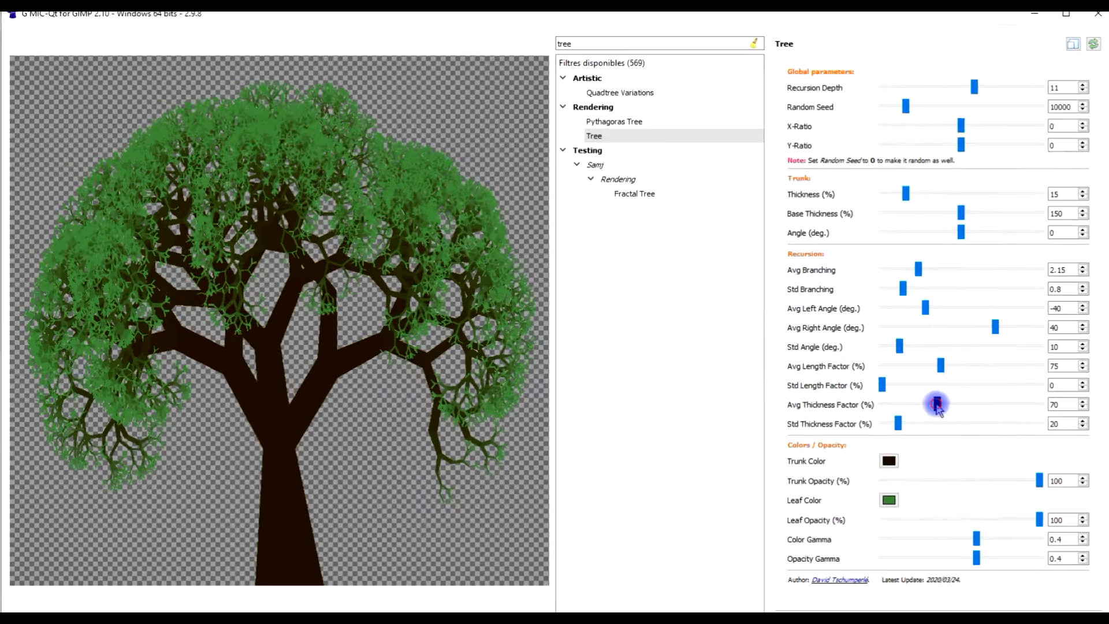
left_click_drag(780, 351, 791, 353)
left_click_drag(952, 407, 955, 409)
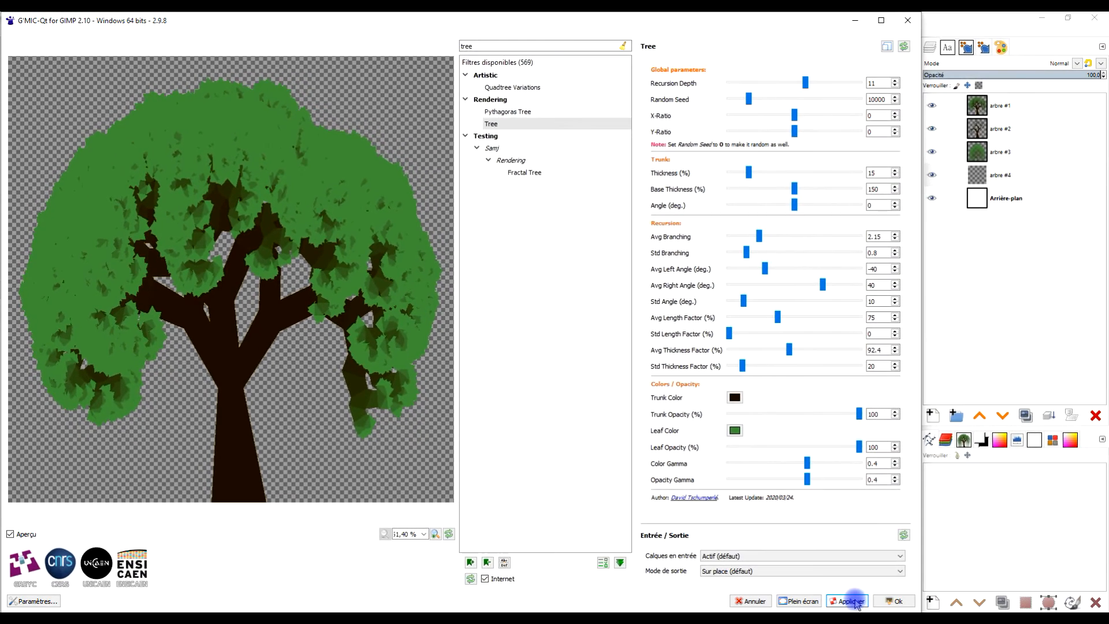
left_click(854, 601)
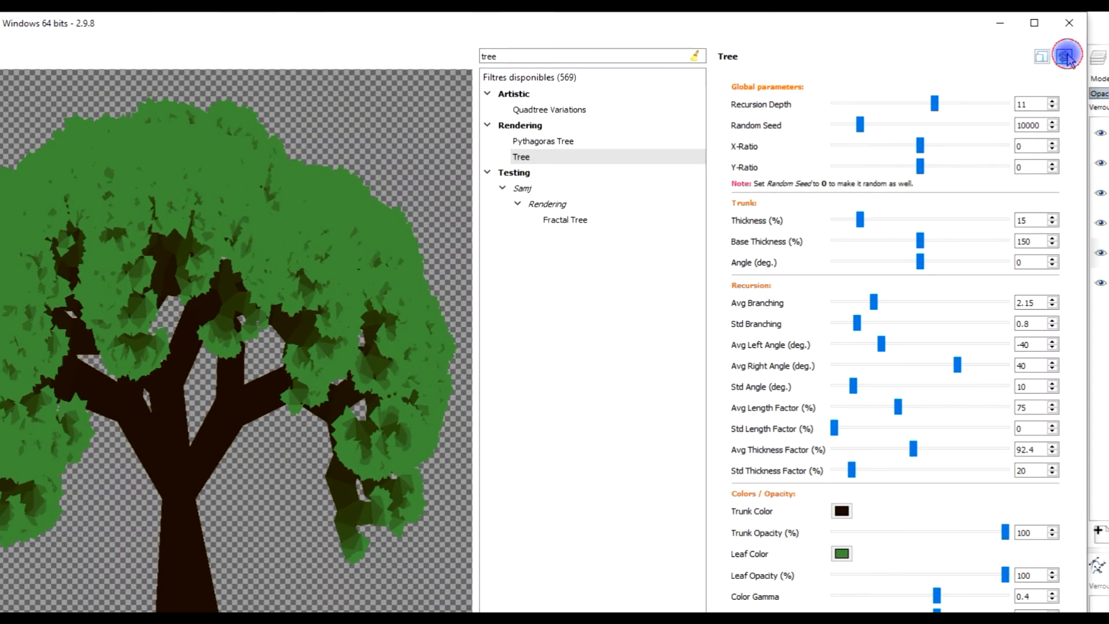
Reset the Tree parameters for the arbre #5 layer and change the leaf color to white.
left_click(904, 47)
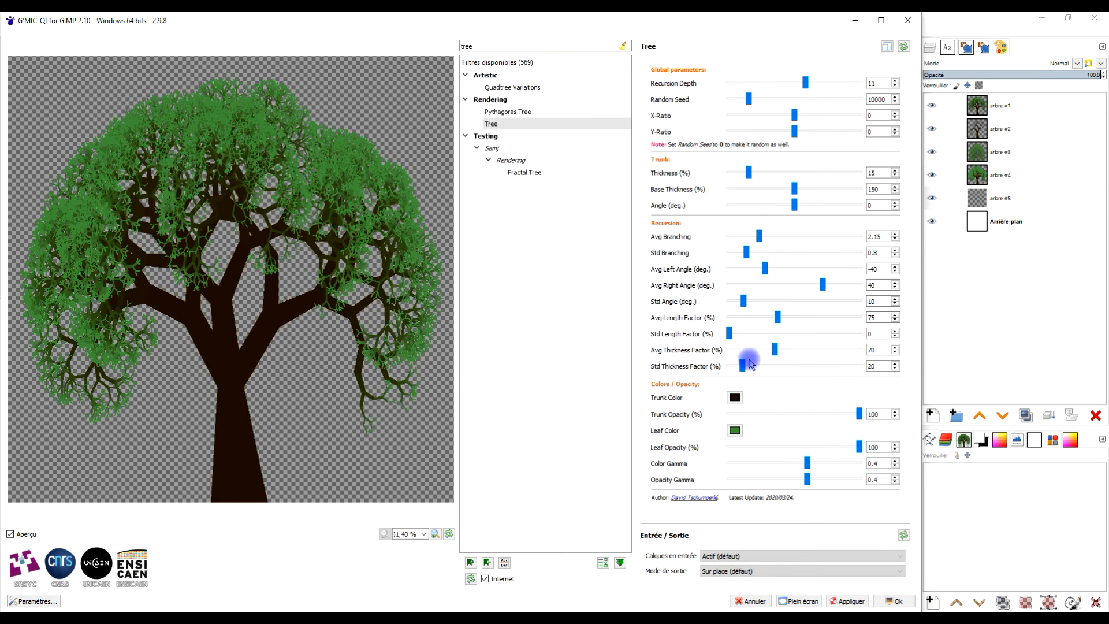
left_click(734, 432)
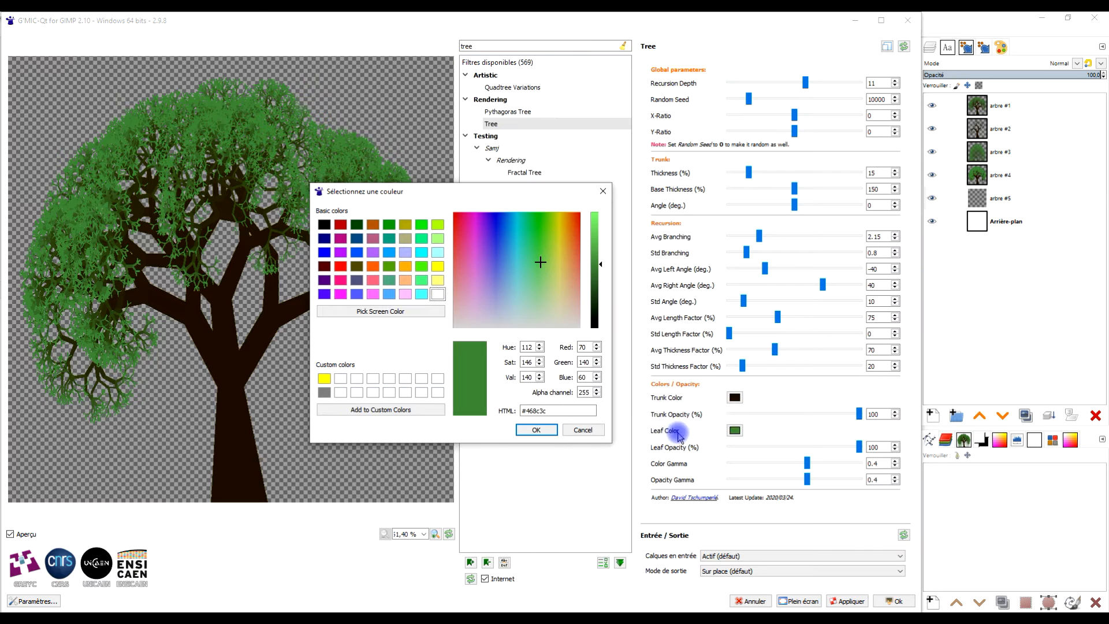
left_click(439, 295)
left_click(536, 431)
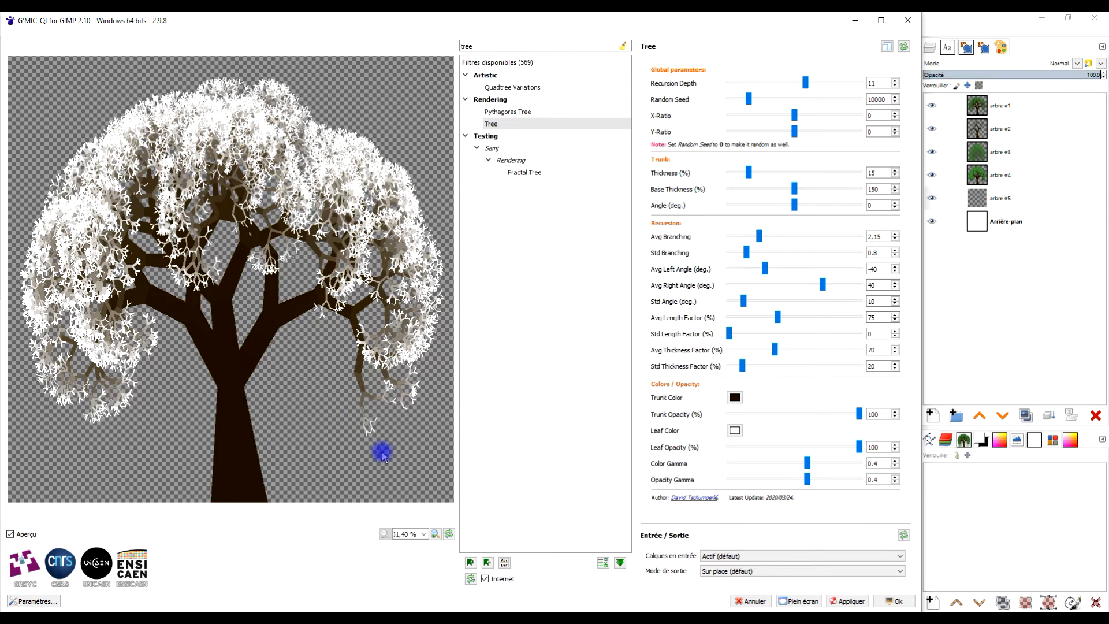
Set the trunk's Base Thickness to 69.3% and Thickness to 32.9%, and apply the filter to arbre #5.
left_click_drag(794, 190, 761, 190)
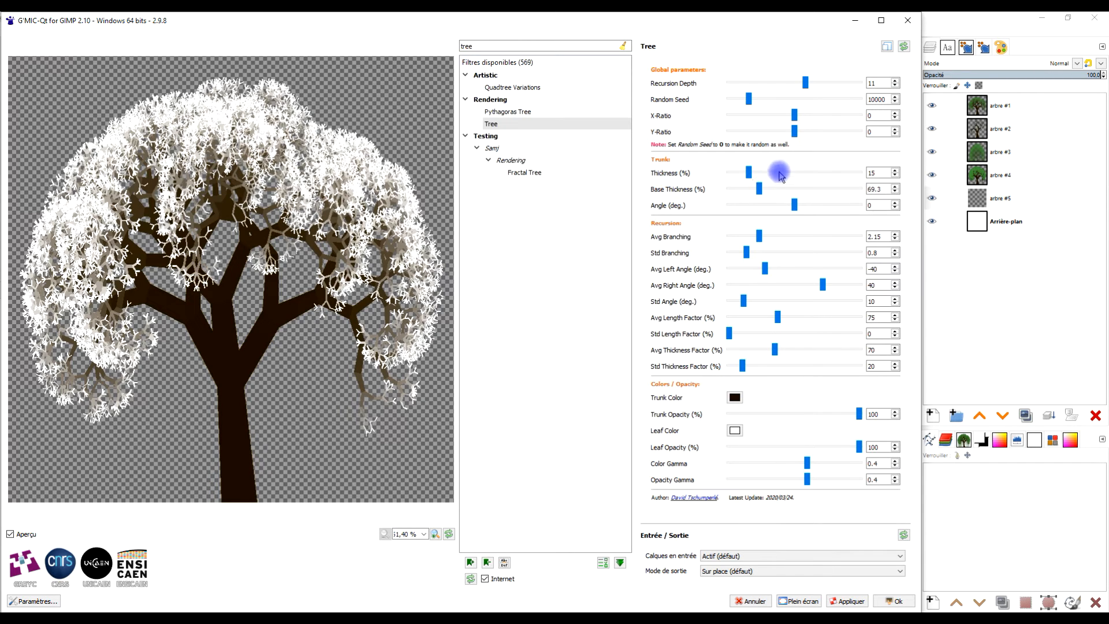
left_click_drag(748, 172, 773, 174)
left_click(849, 602)
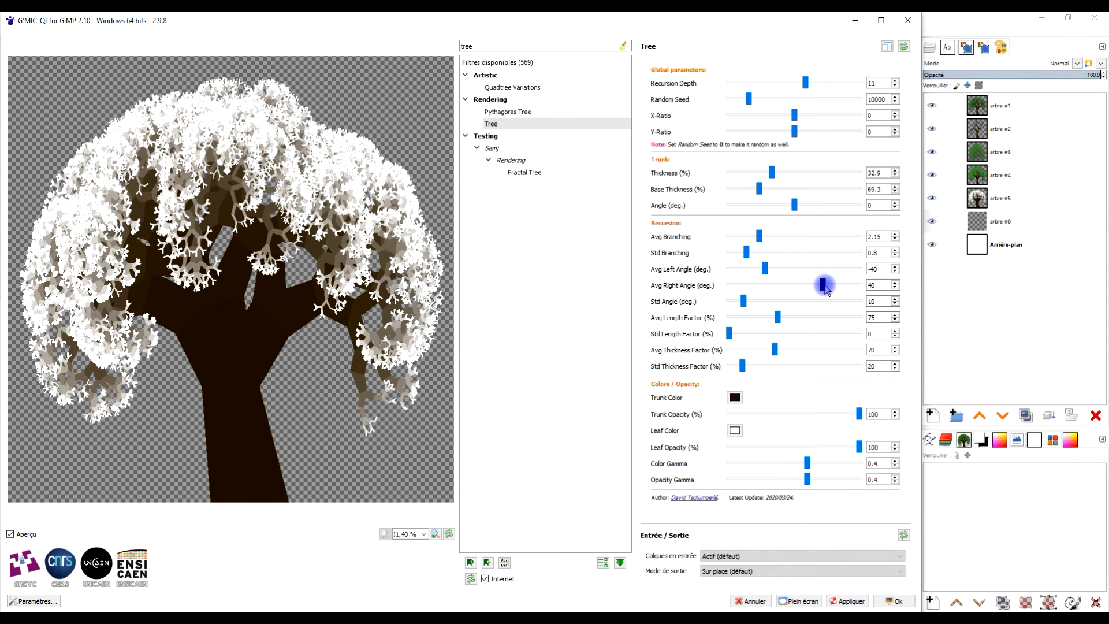
Reset the Tree parameters for the arbre #6 layer and lower Avg Branching to 1.75.
left_click(904, 47)
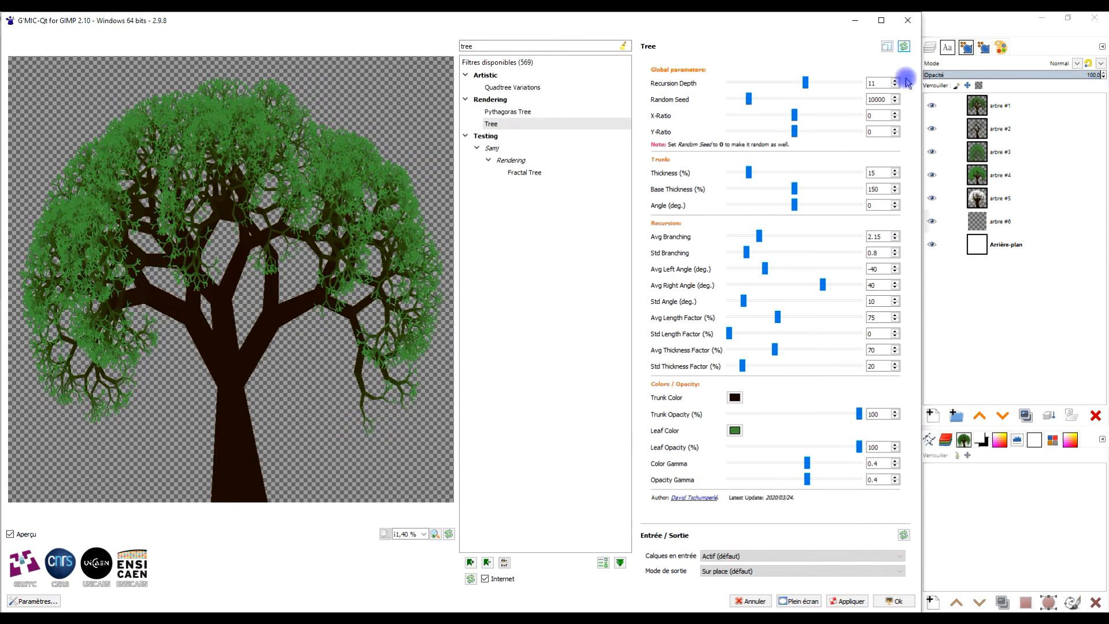
double_click(890, 235)
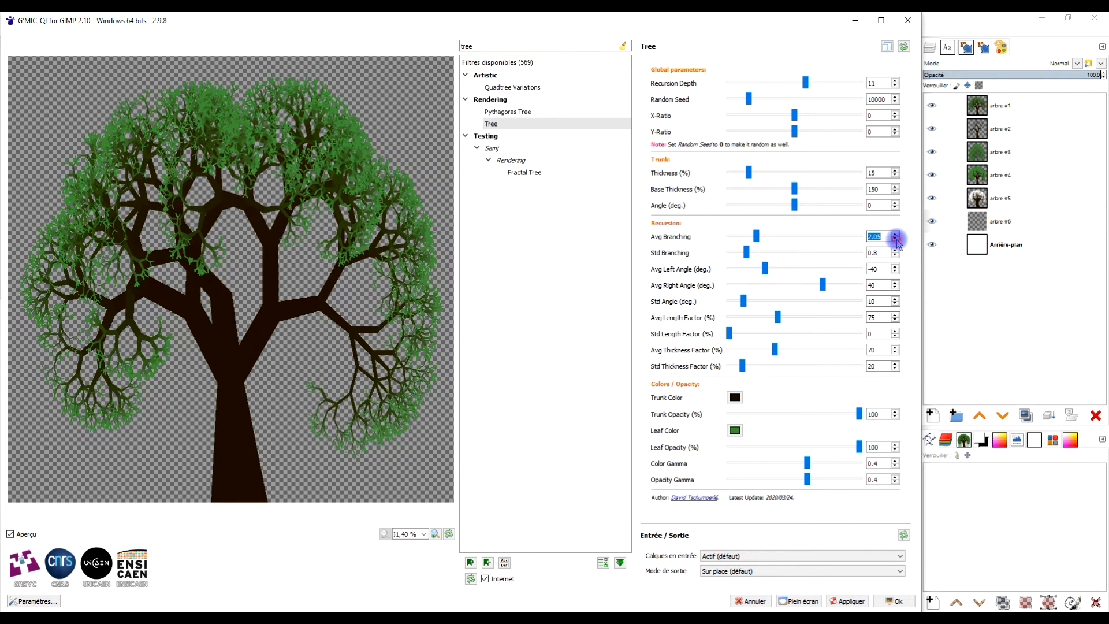
left_click(896, 239)
left_click(895, 239)
left_click(896, 239)
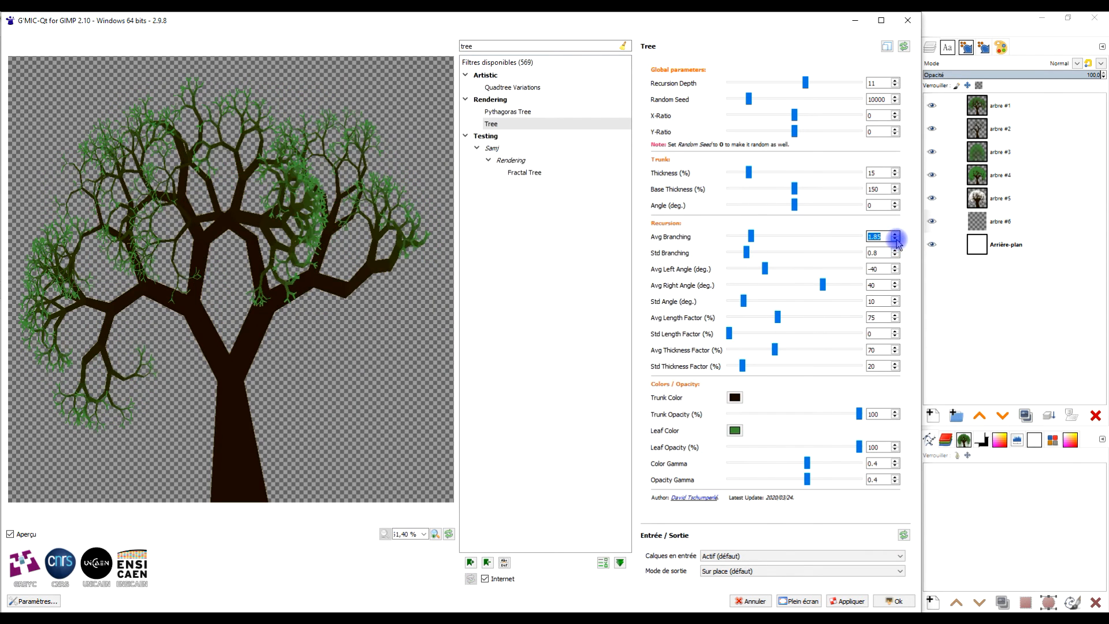
left_click(896, 240)
left_click(896, 239)
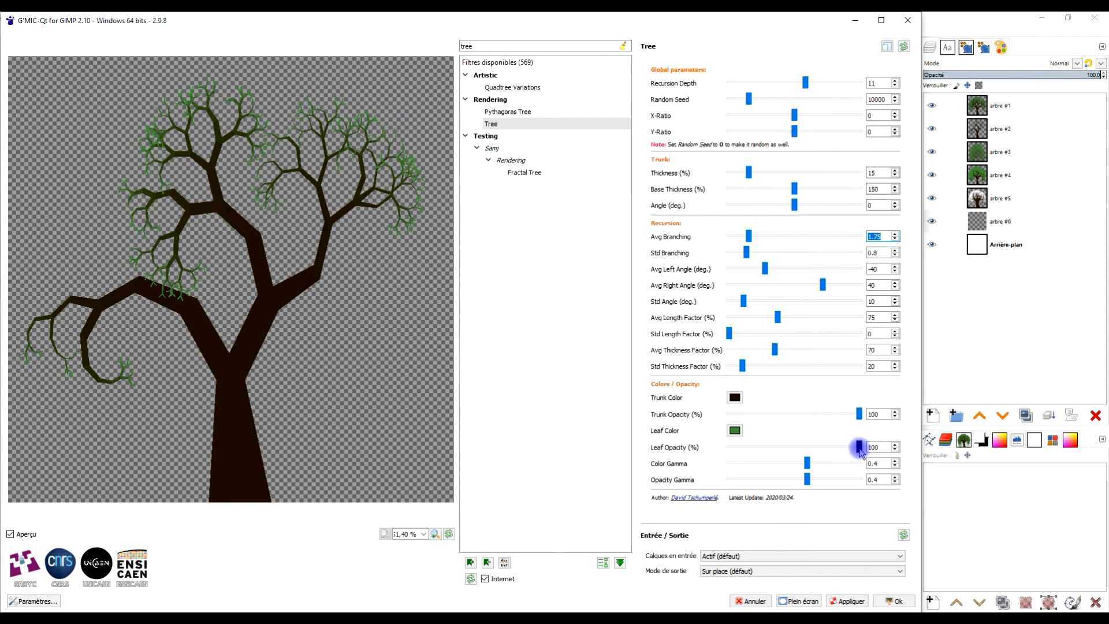
Make the tree leafless and uniformly dark with Leaf Opacity 0, Color Gamma 2 and Opacity Gamma 2.
left_click_drag(859, 447, 643, 455)
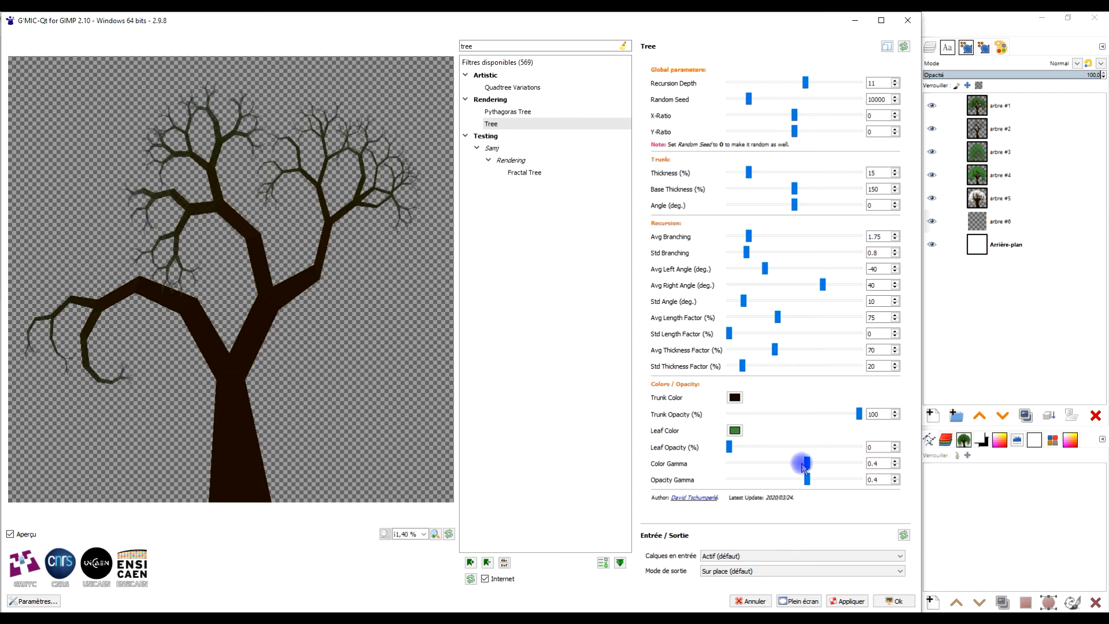
left_click_drag(807, 462, 870, 461)
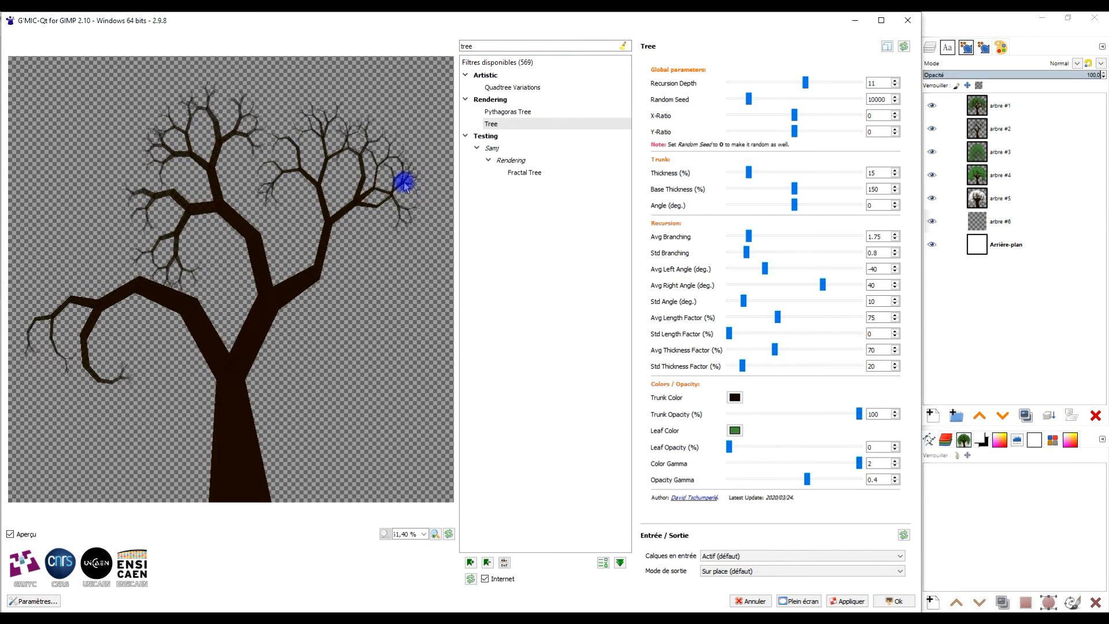
left_click_drag(807, 480, 908, 483)
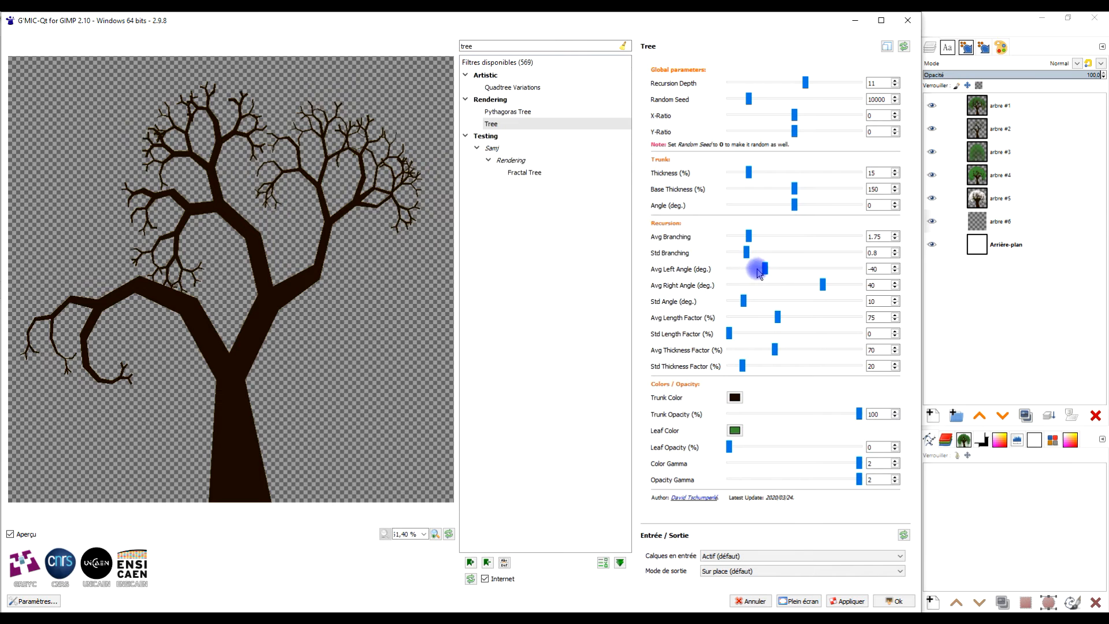
Set Avg Branching to 1.8, Std Branching to 0.86 and Avg Left Angle to -22.68, apply to arbre #6, and close the filter window.
left_click_drag(764, 270, 778, 276)
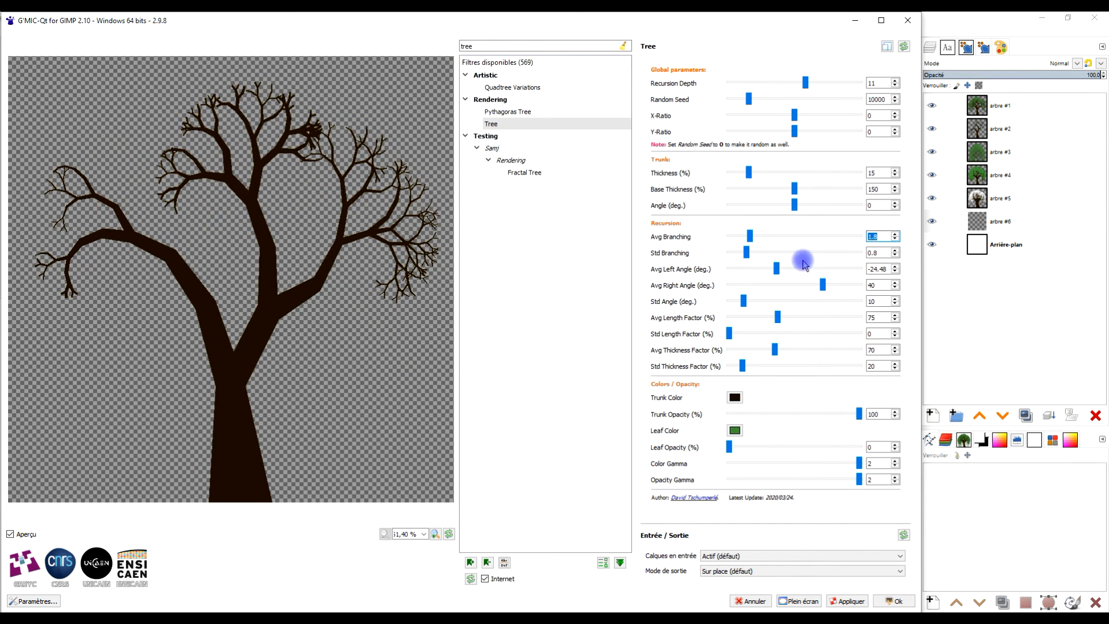
left_click(895, 253)
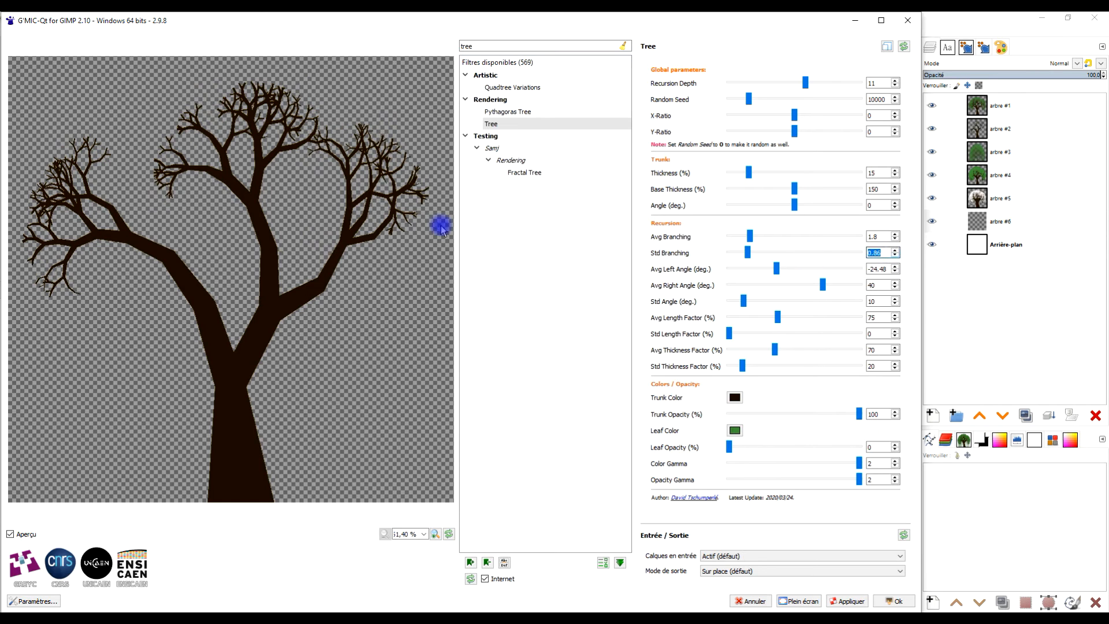
left_click(896, 267)
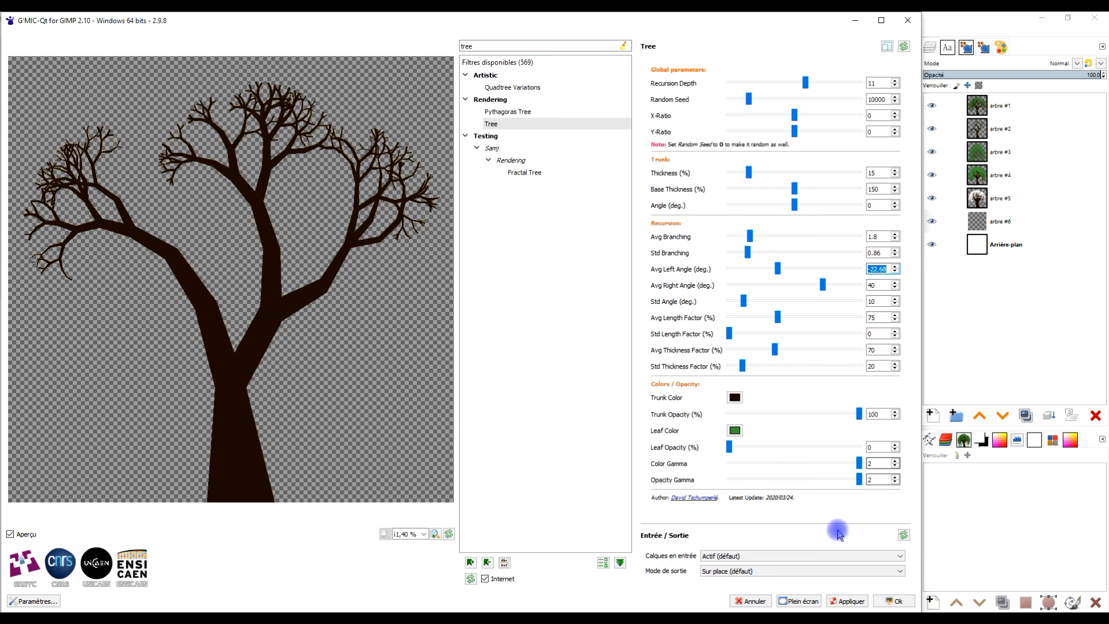
left_click(854, 602)
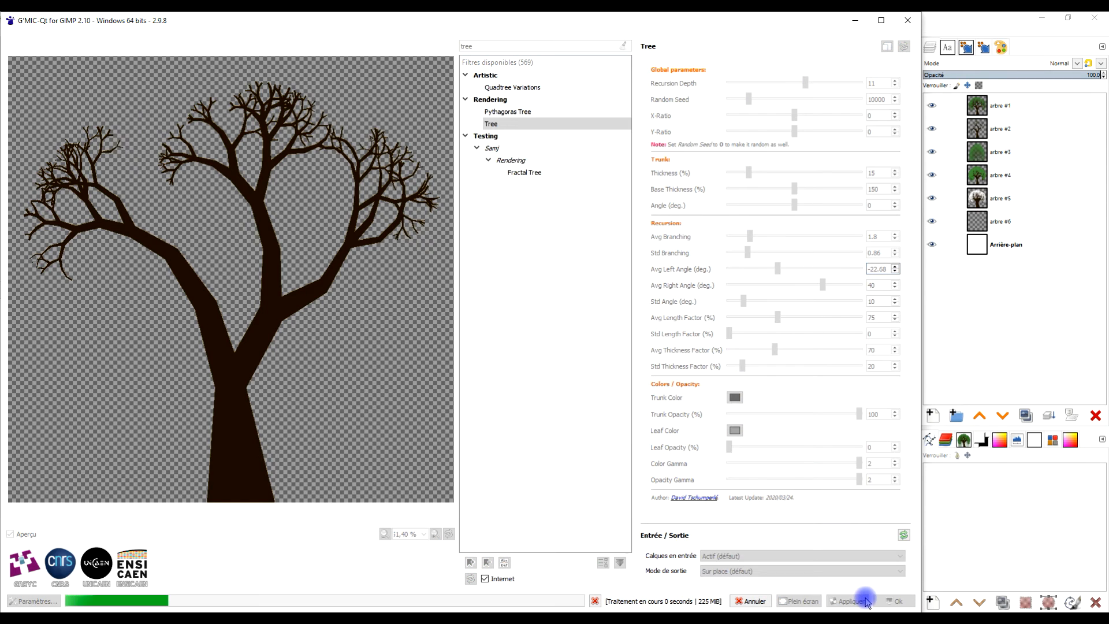
left_click(896, 601)
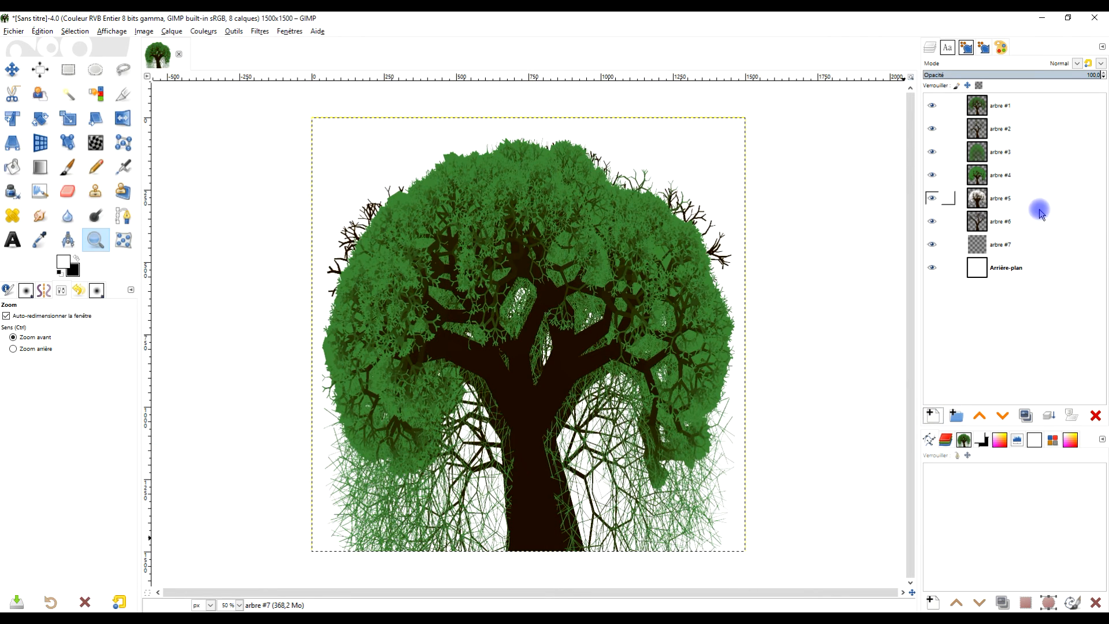
Delete the empty arbre #7 layer and hide all the tree layers, keeping only the white Arrière-plan visible.
left_click(999, 245)
left_click(1096, 415)
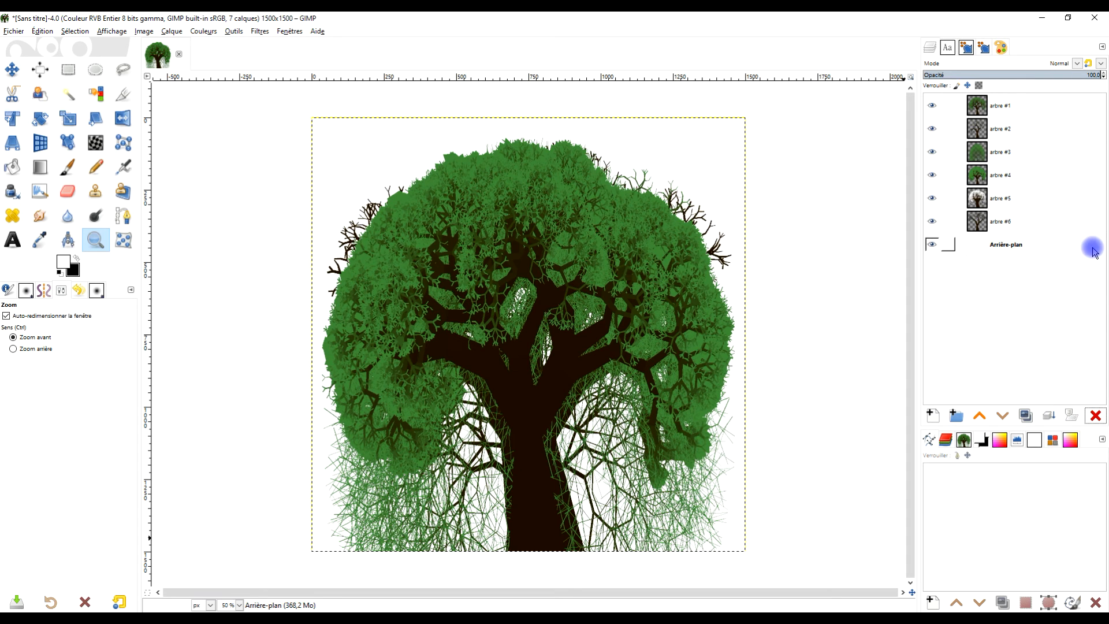
left_click(931, 244)
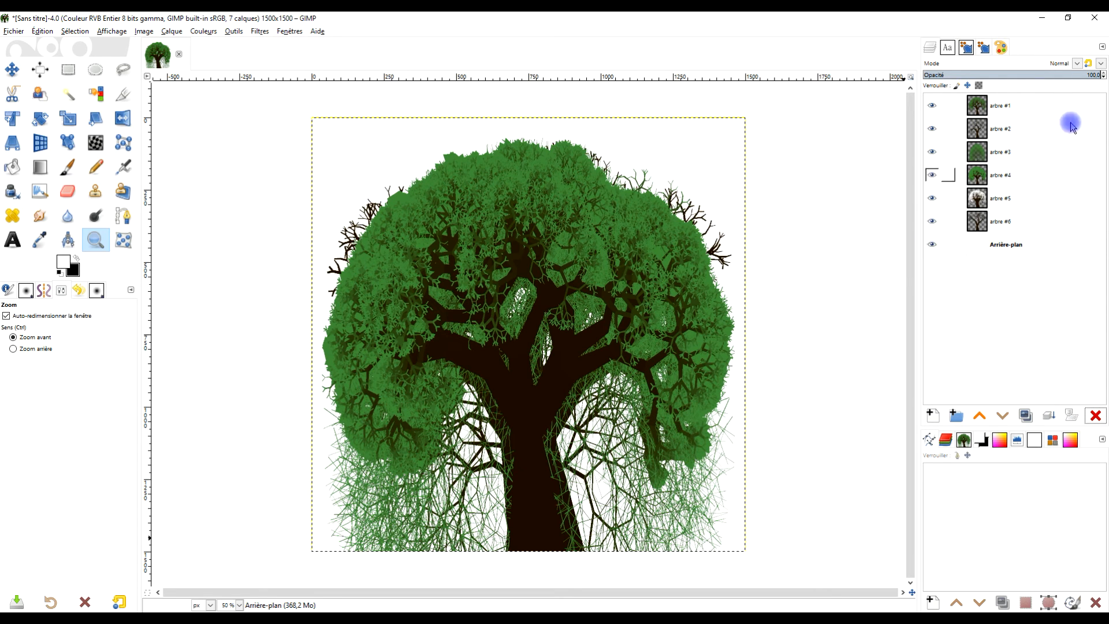
left_click(932, 220)
left_click_drag(931, 106, 930, 198)
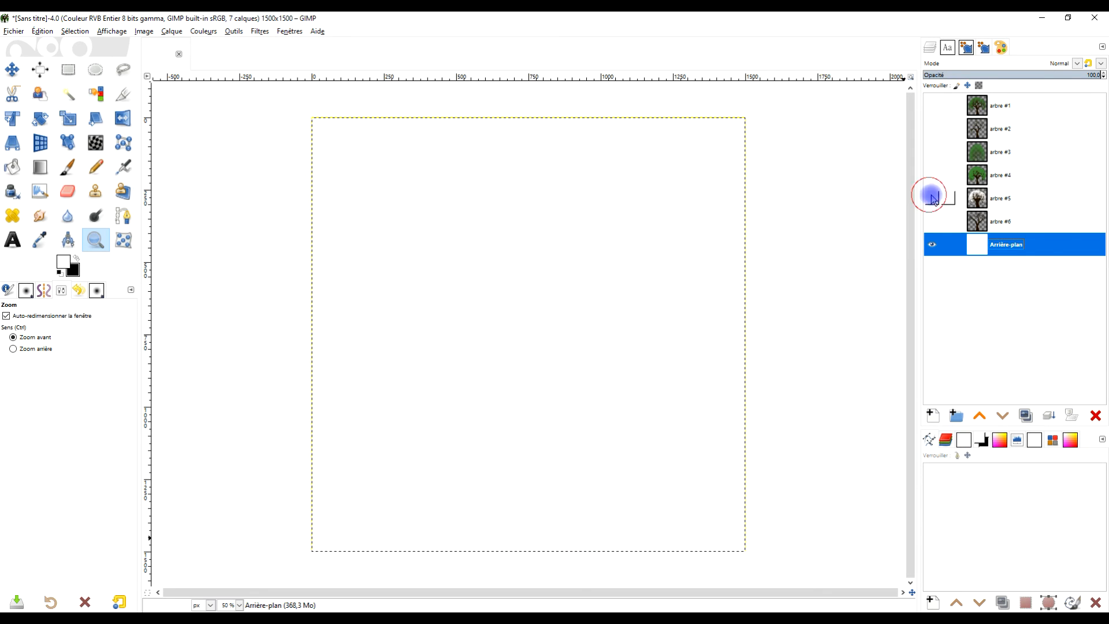
Show the tree layers arbre #1 to arbre #6 one at a time over the white background to compare the generated trees.
left_click(931, 107)
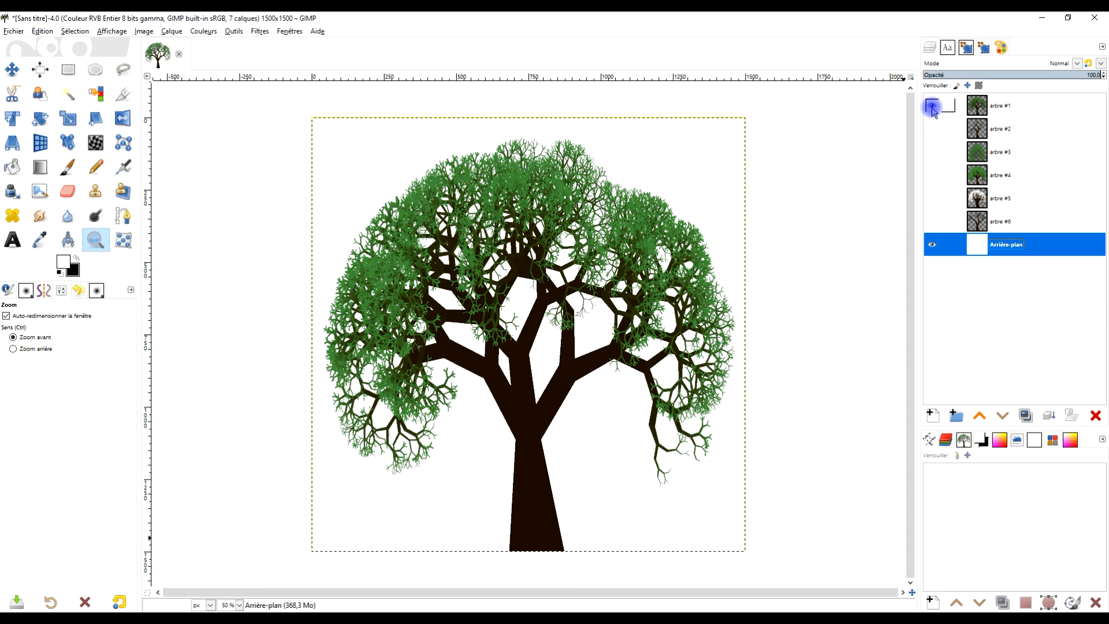
left_click(932, 129, "shift")
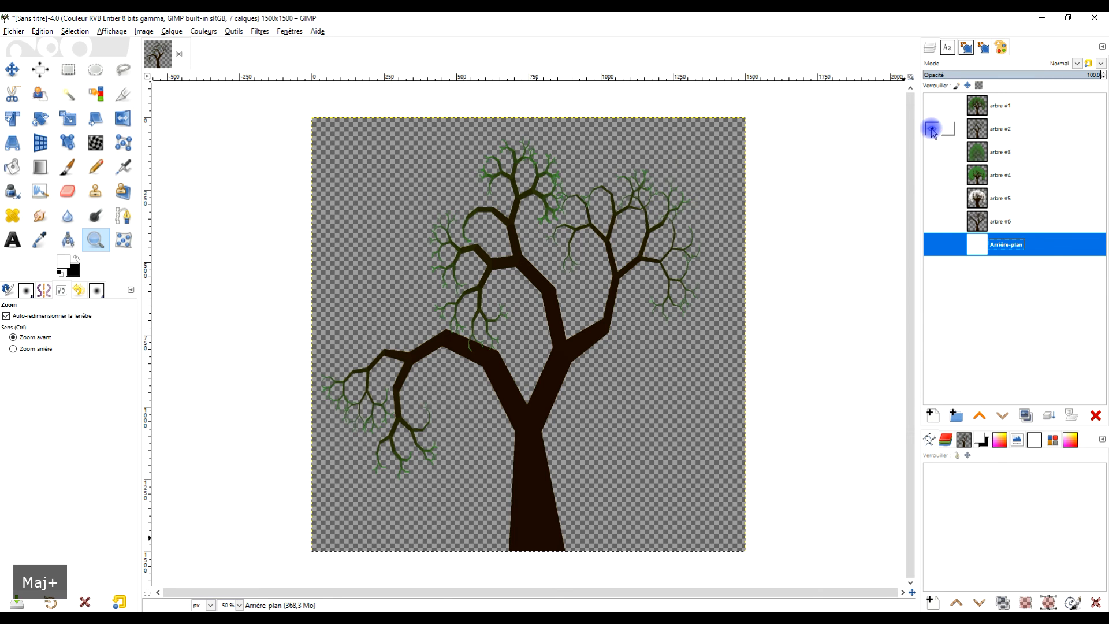
left_click(932, 244)
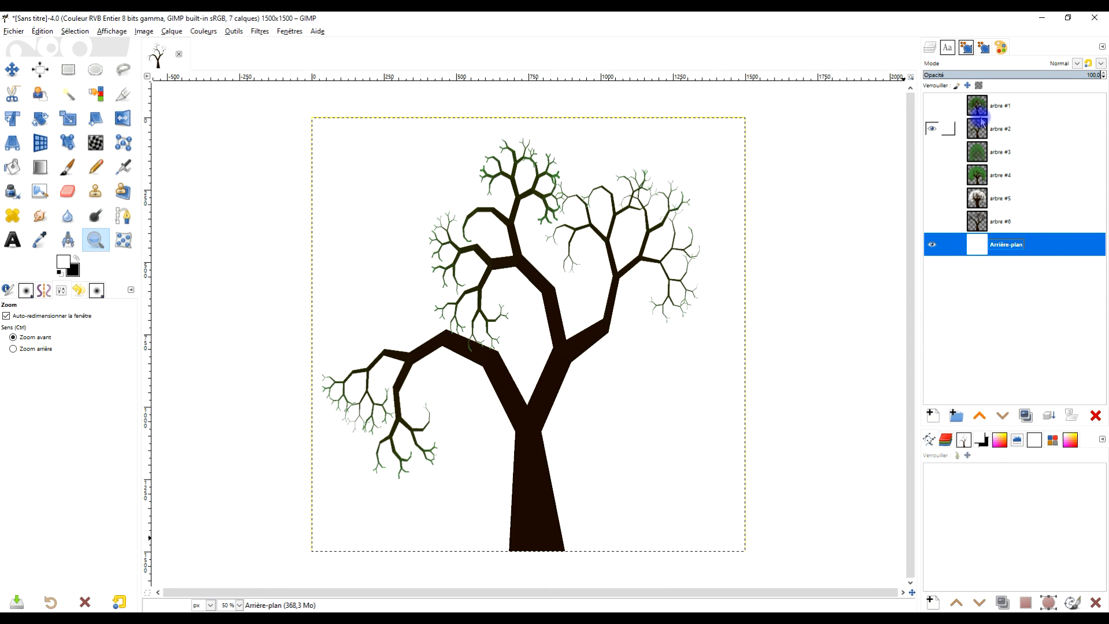
left_click(932, 129)
left_click(932, 152)
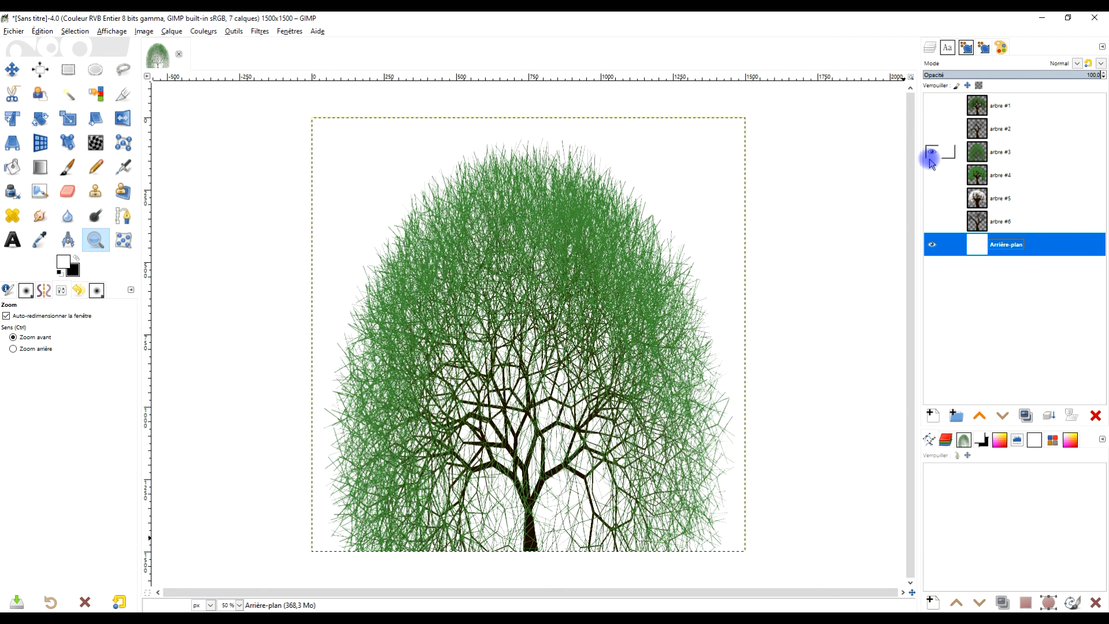
left_click(932, 153)
left_click(932, 176)
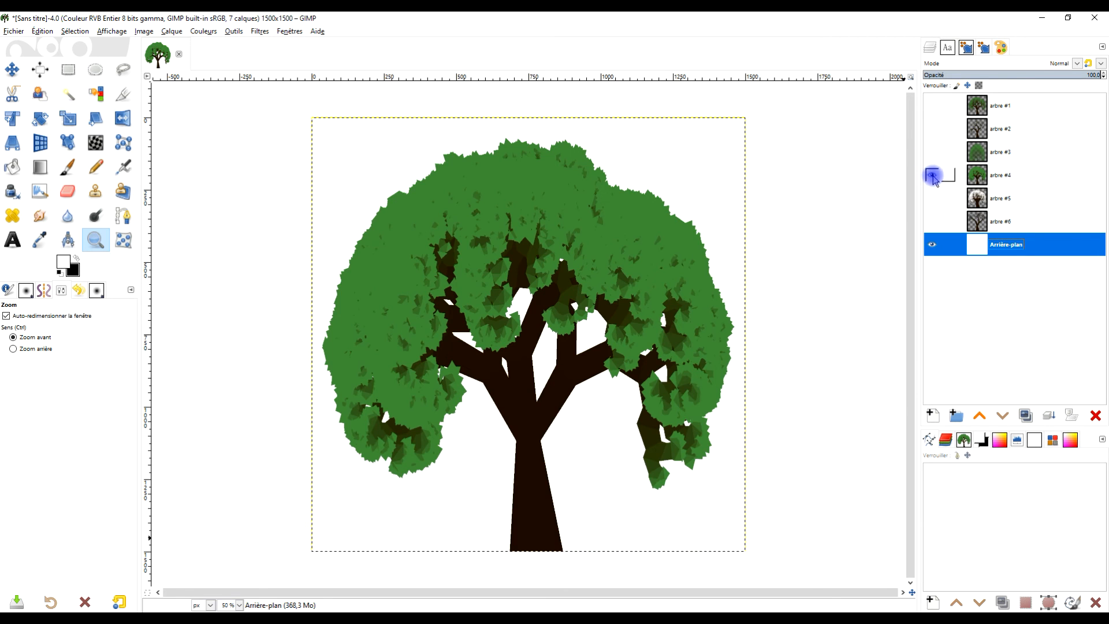
left_click(932, 175)
left_click(933, 197)
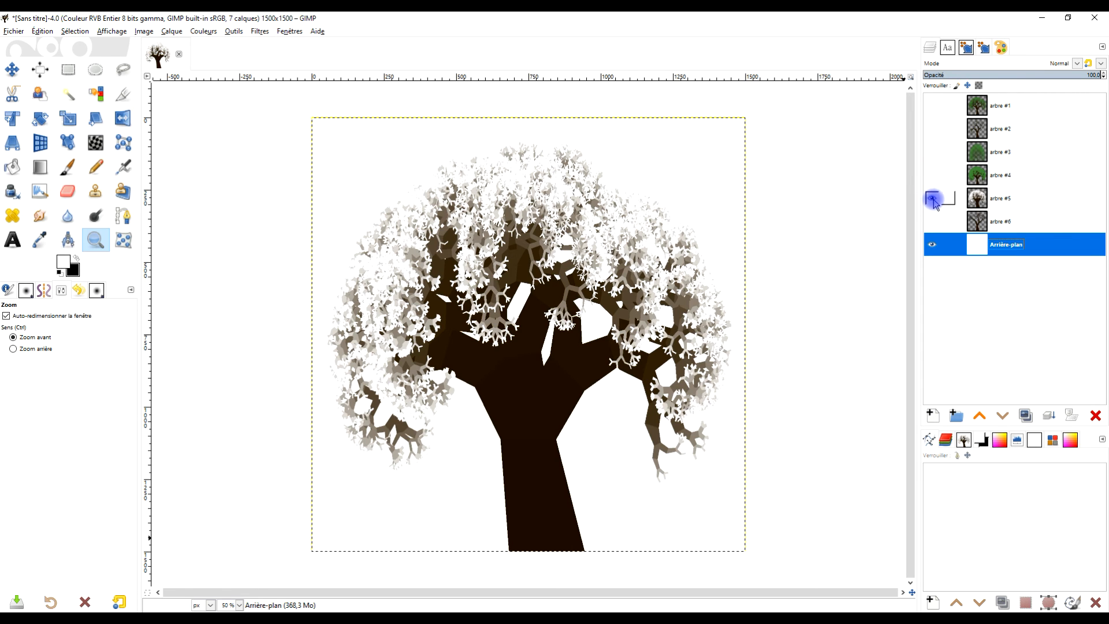
left_click(933, 198)
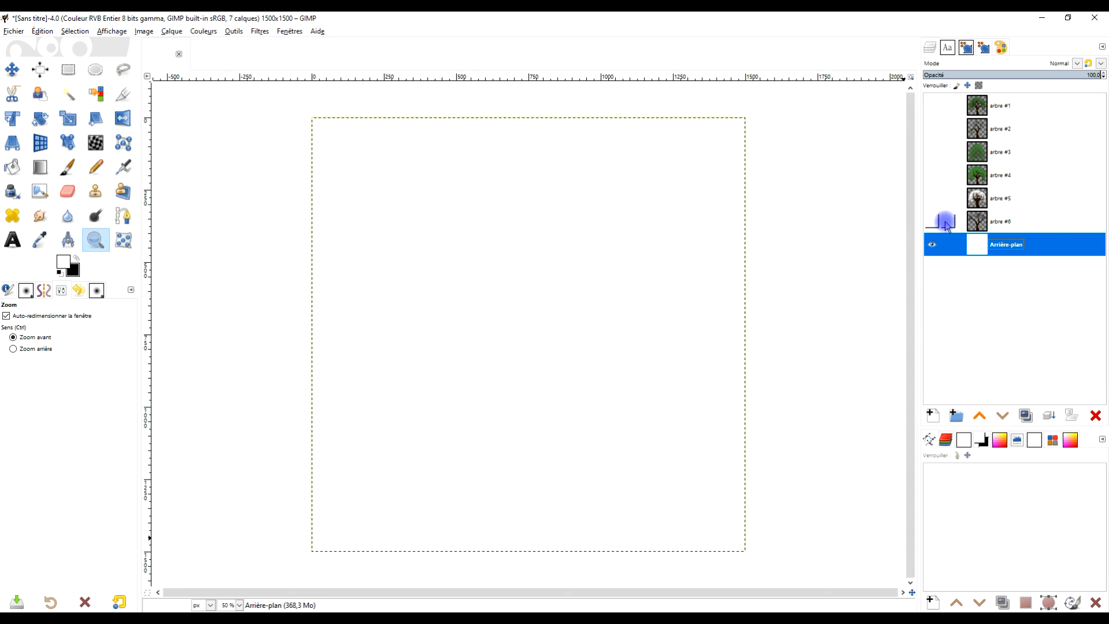
left_click(935, 222)
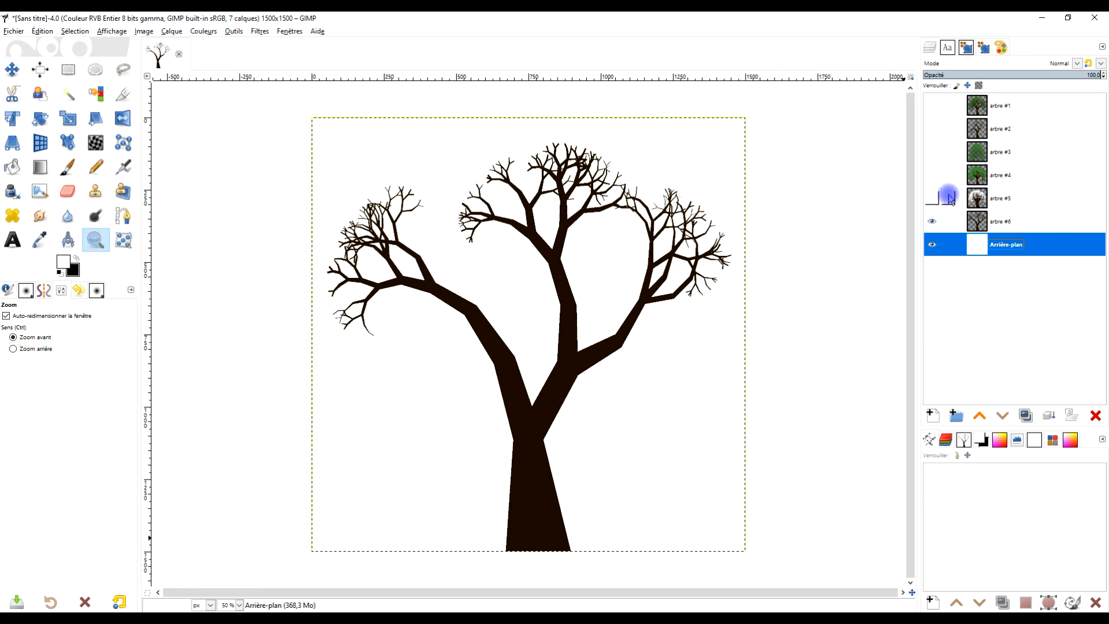
Show the layers arbre #5 up to arbre #1 as well, stacking all the trees over arbre #6 to view them together.
left_click(932, 198)
left_click(932, 175)
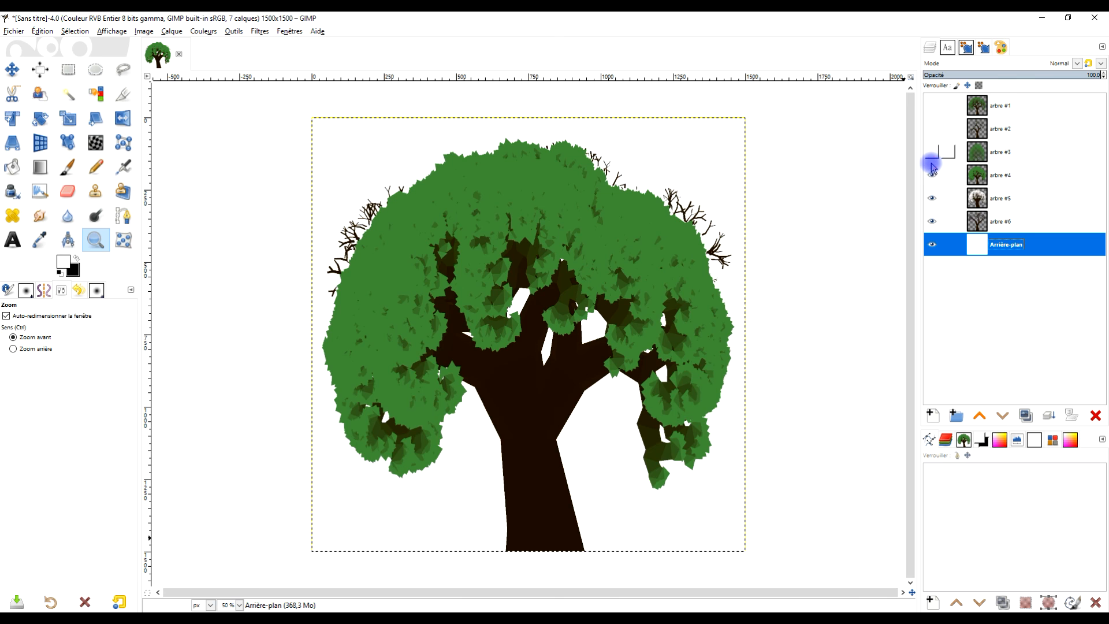
left_click(932, 154)
left_click(932, 130)
left_click(933, 125)
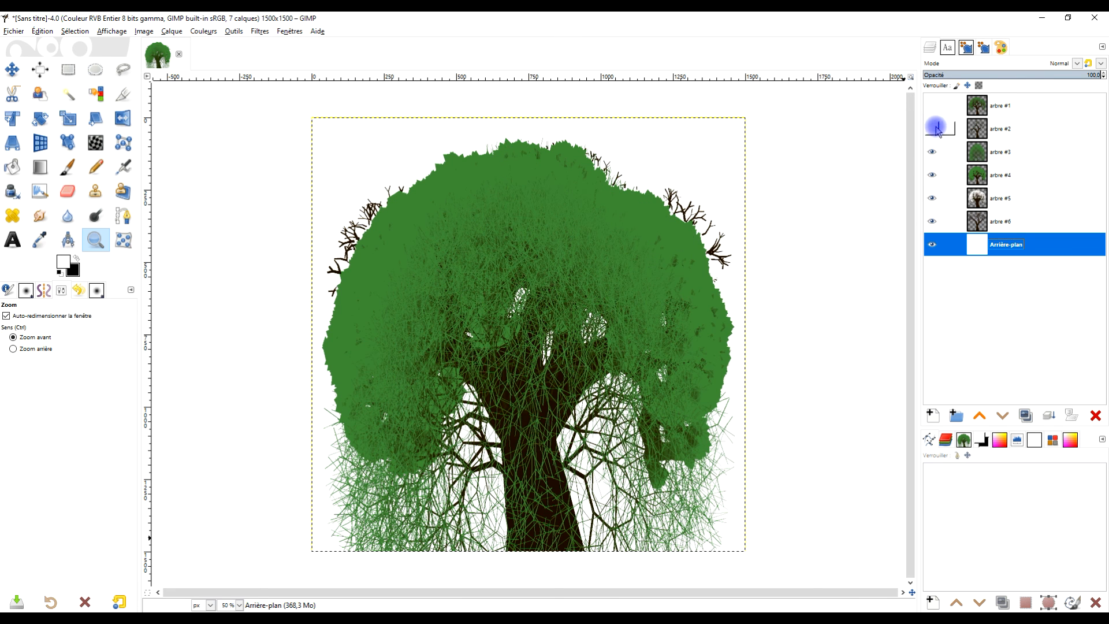
left_click(934, 126)
left_click(933, 107)
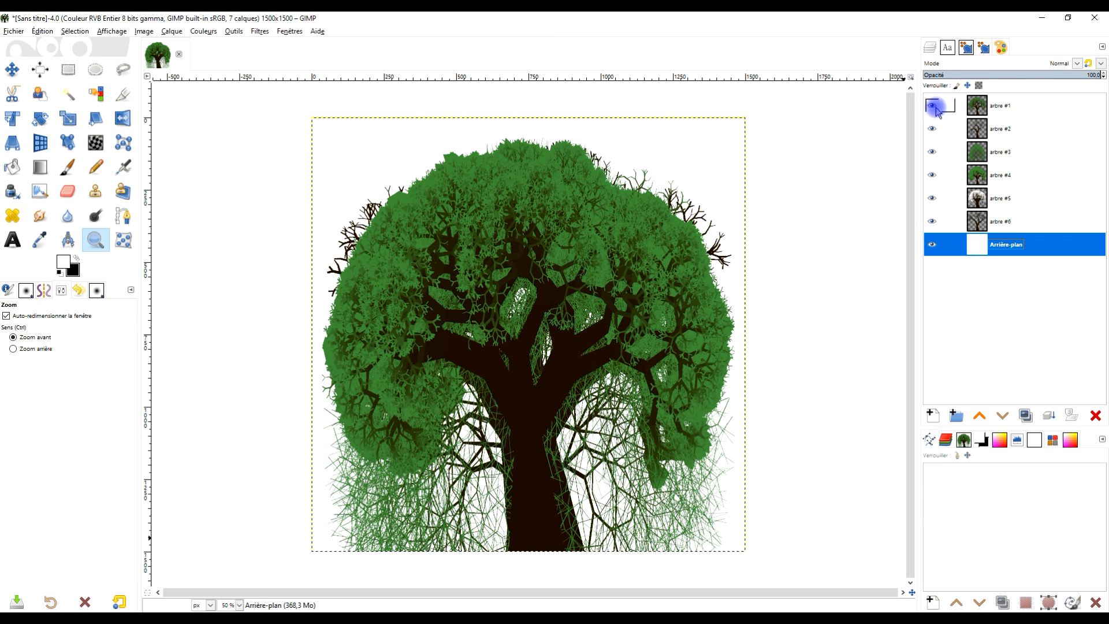
Hide the layers arbre #1 to arbre #5 one after another, leaving only arbre #6 over the white background.
left_click(935, 108)
left_click(933, 127)
left_click(932, 152)
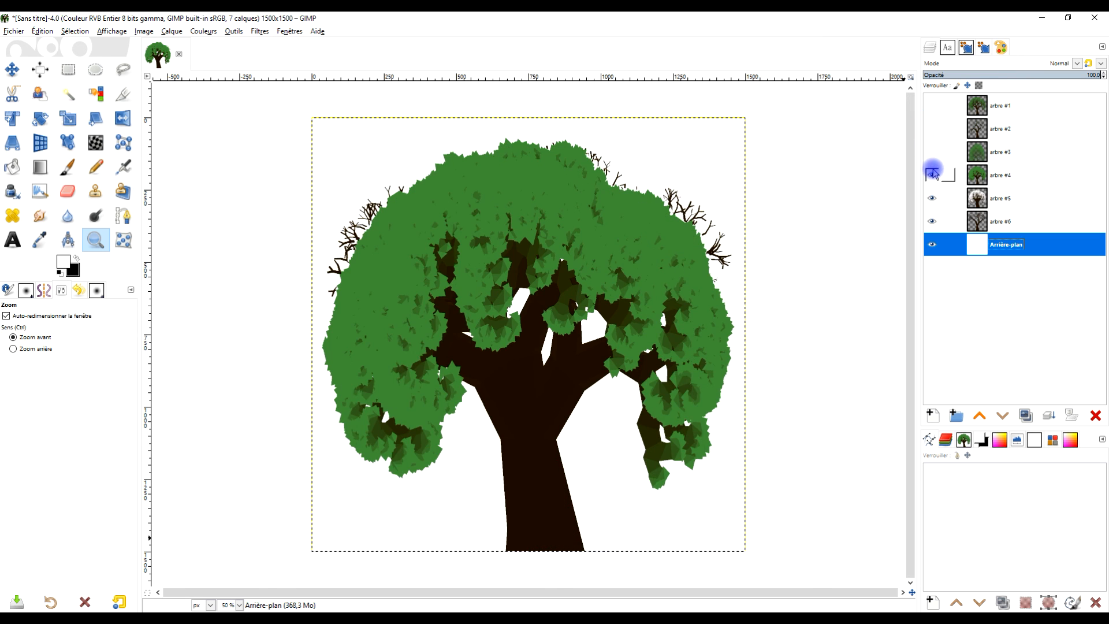
left_click(932, 175)
left_click(932, 198)
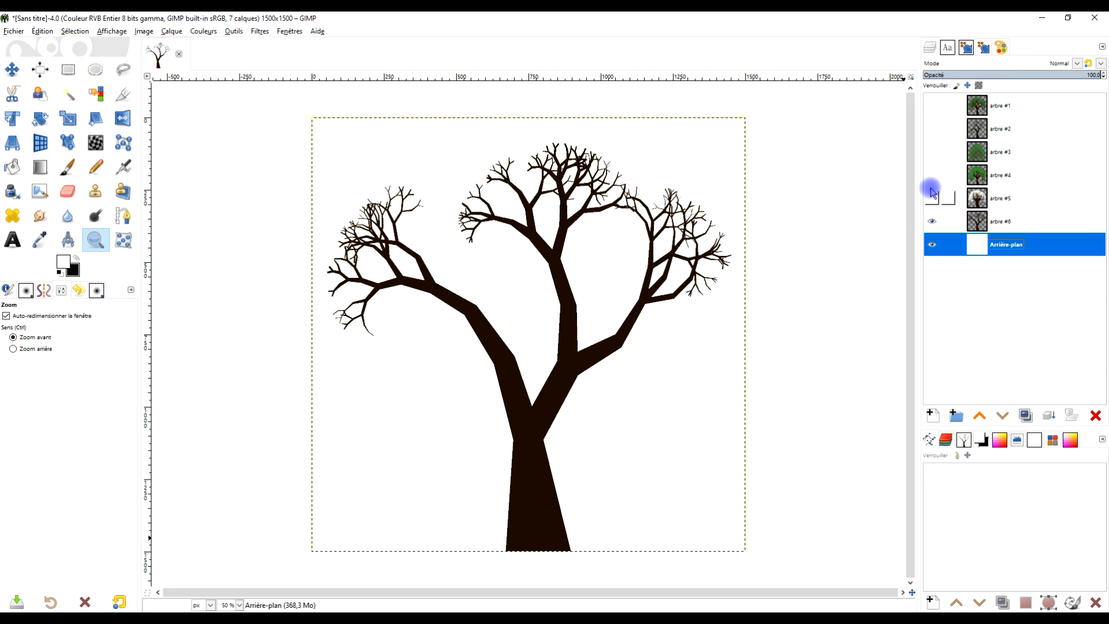
Hide arbre #6 and show the arbre #5 and arbre #4 layers over the white background.
left_click(932, 197)
left_click(933, 220)
left_click(932, 175)
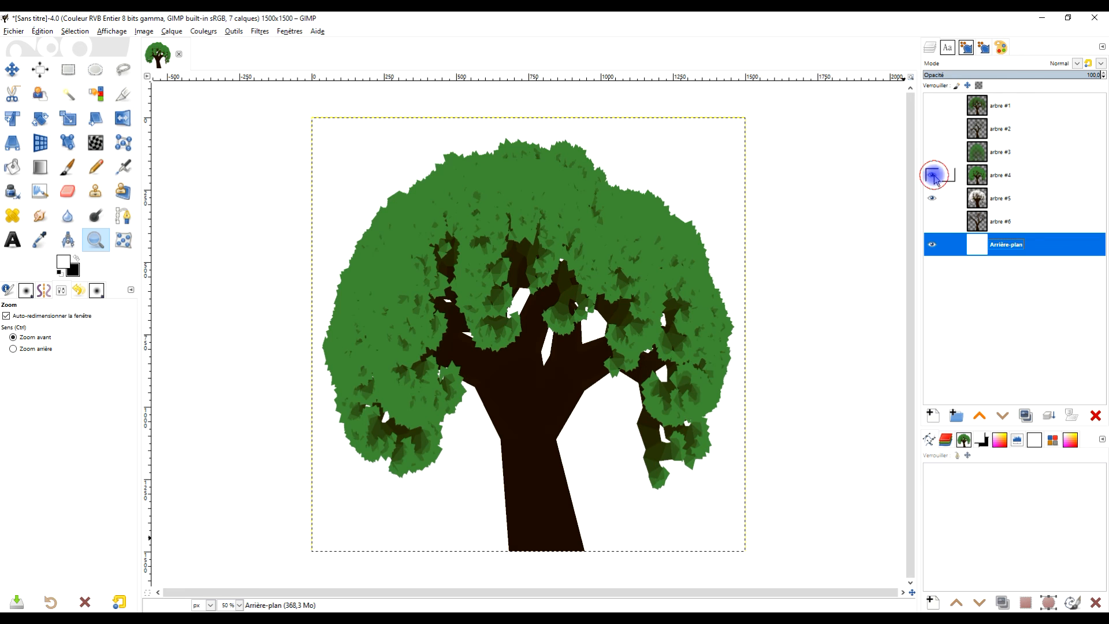